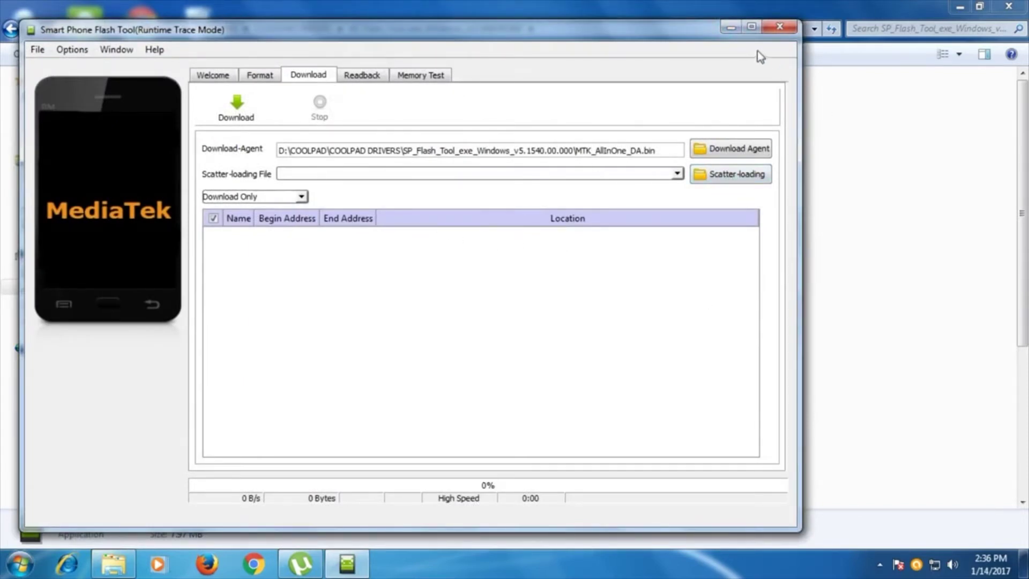
- Close the flash tool and open the image-010 folder in D:\ROMS\coolpad lite roms
{"action": "left_click", "coordinate": [780, 31]}
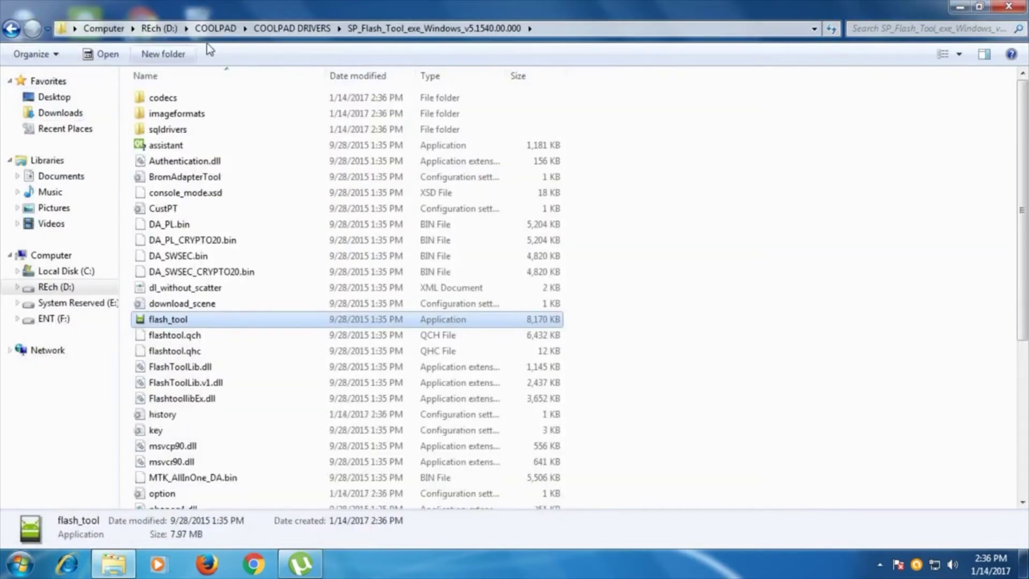
{"action": "left_click", "coordinate": [216, 28]}
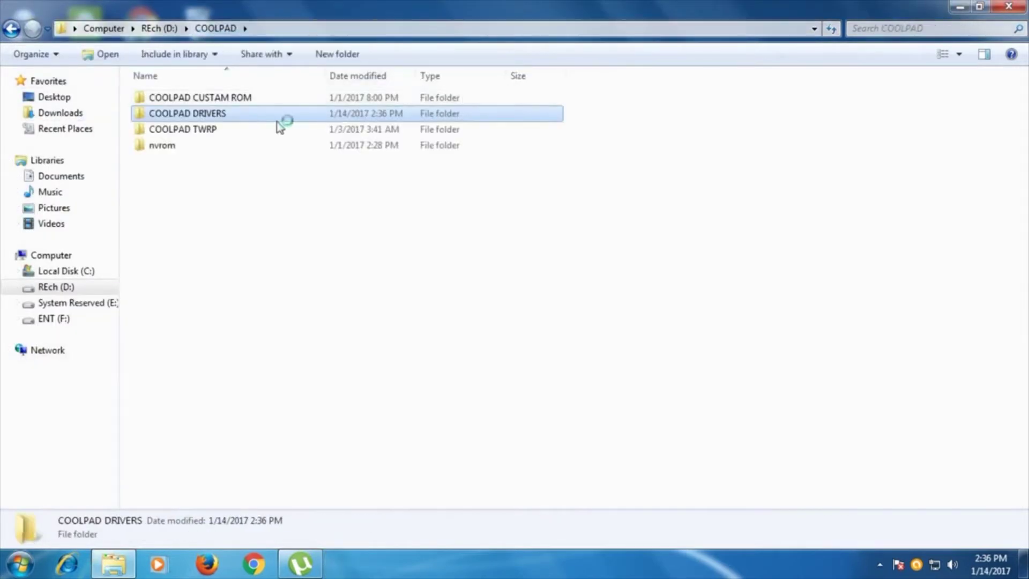
{"action": "left_click", "coordinate": [160, 28]}
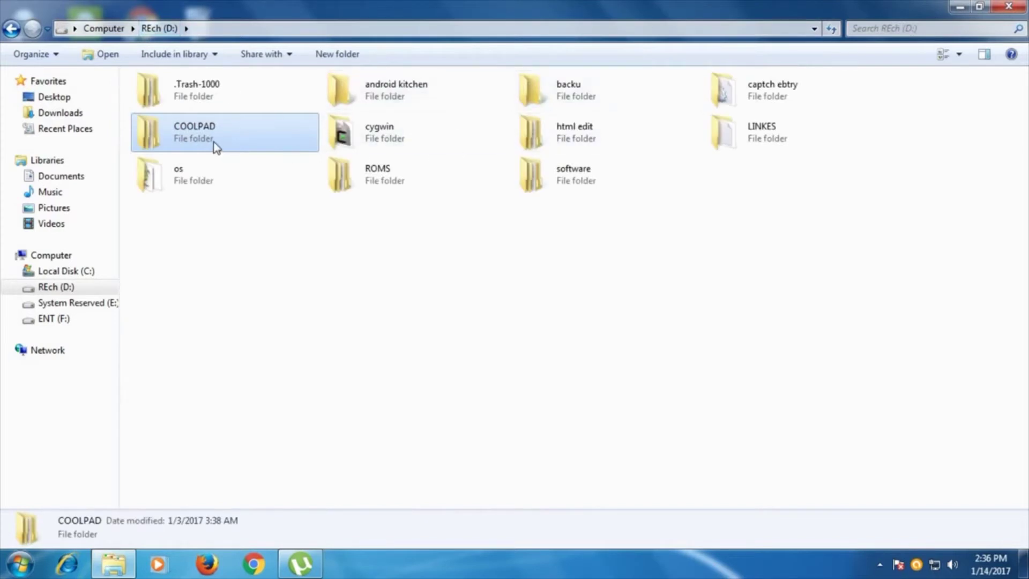
{"action": "double_click", "coordinate": [430, 160]}
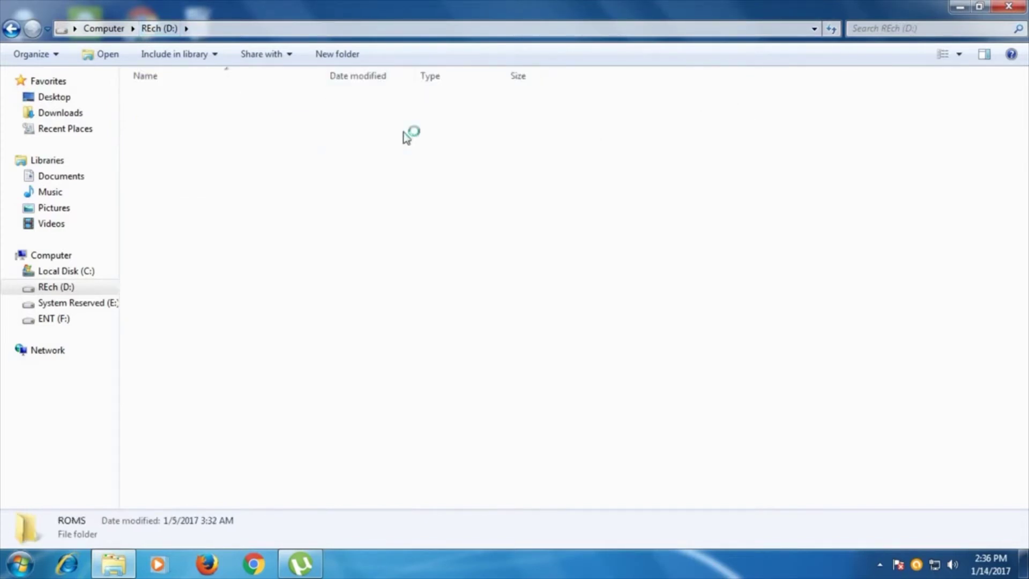
{"action": "double_click", "coordinate": [196, 102]}
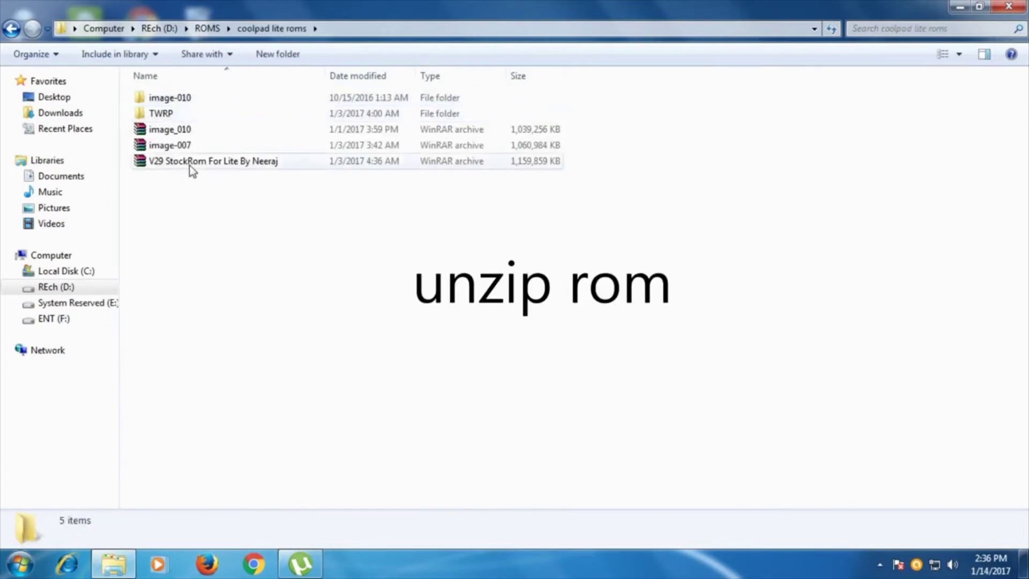
{"action": "double_click", "coordinate": [200, 94]}
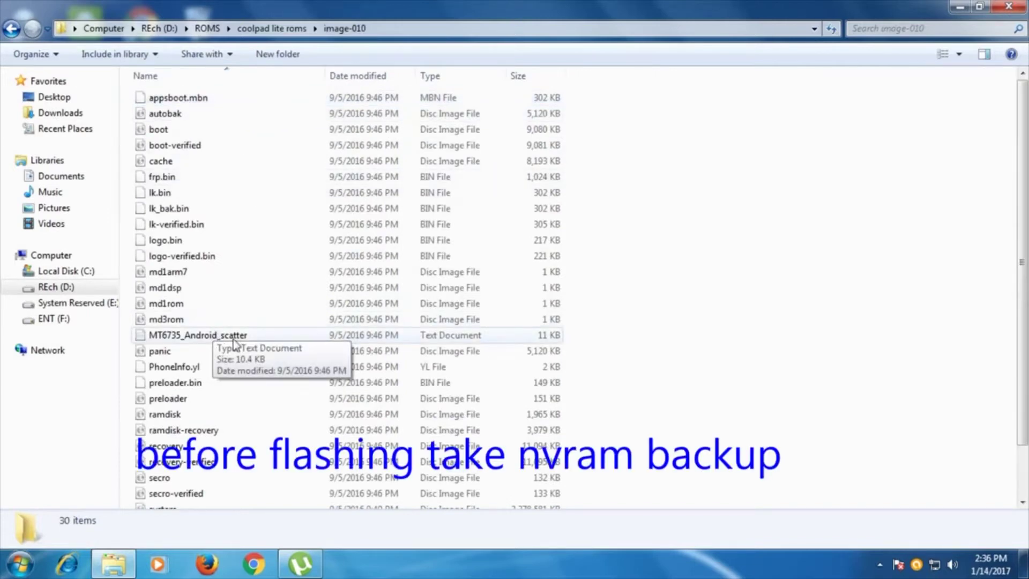
- Open the MT6735_Android_scatter text file from the image-010 folder in Notepad++
{"action": "left_click", "coordinate": [236, 338]}
{"action": "right_click", "coordinate": [238, 336]}
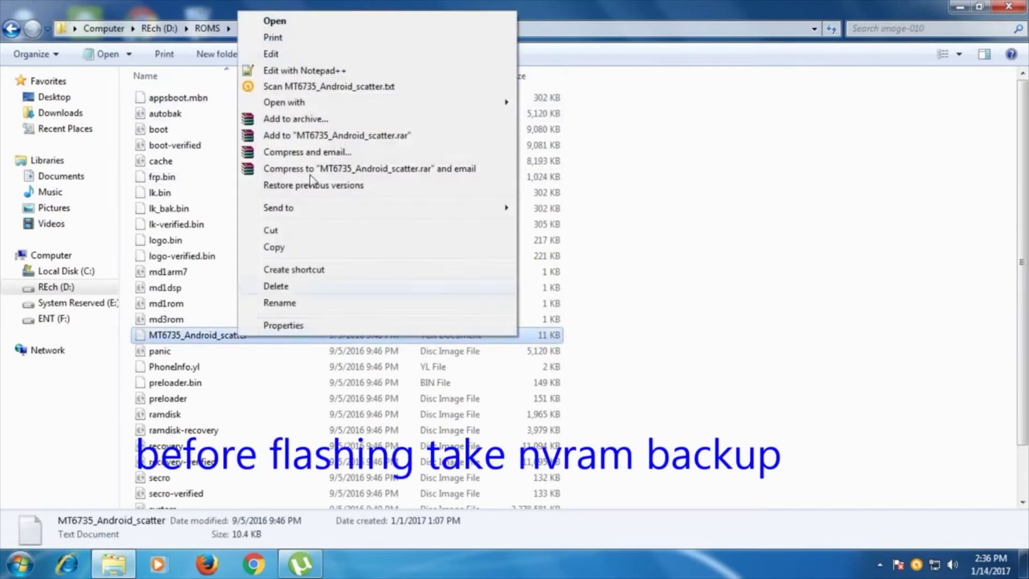
{"action": "left_click", "coordinate": [316, 74]}
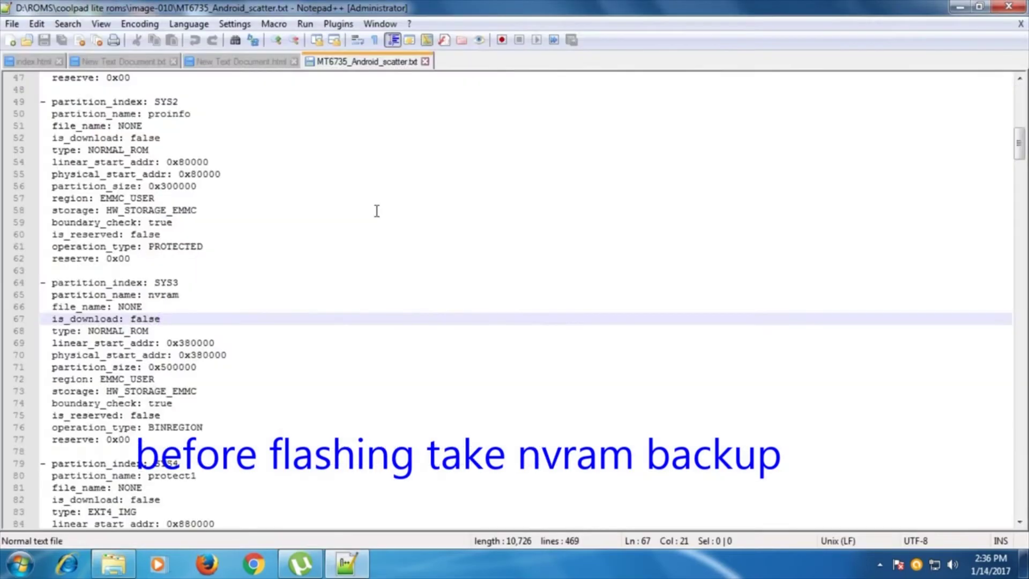
- Search the scatter file for "nvram" and examine that partition's start address lines
{"action": "scroll", "coordinate": [292, 328], "scroll_direction": "down", "scroll_amount": 12}
{"action": "scroll", "coordinate": [291, 328], "scroll_direction": "up", "scroll_amount": 20}
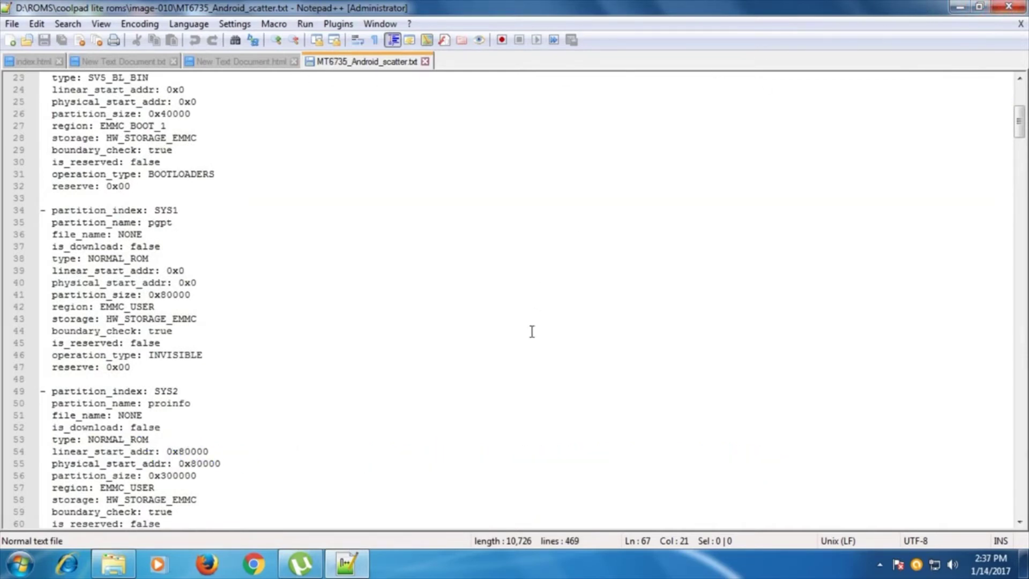
{"action": "scroll", "coordinate": [532, 331], "scroll_direction": "down", "scroll_amount": 6}
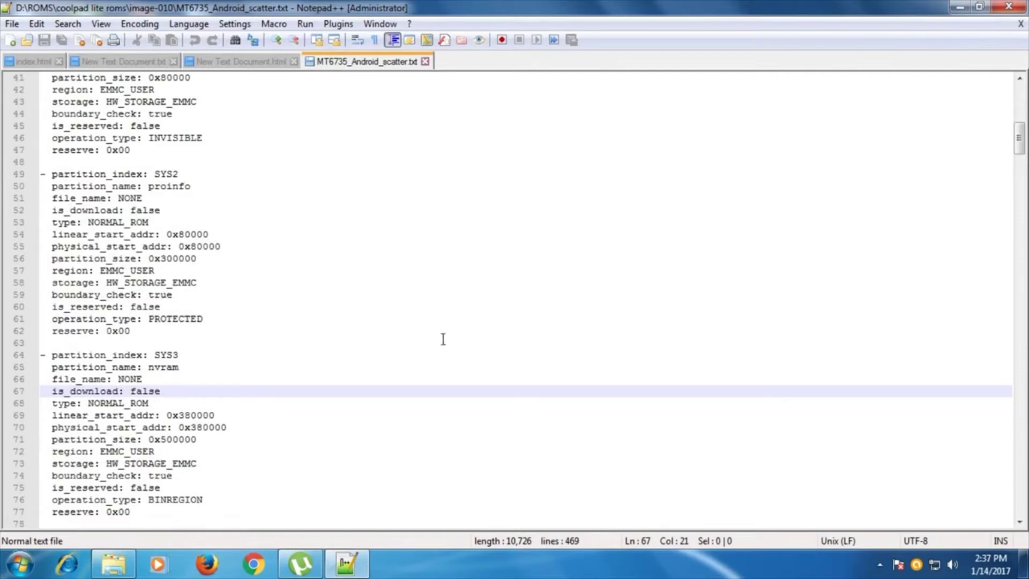
{"action": "key", "text": "ctrl+f"}
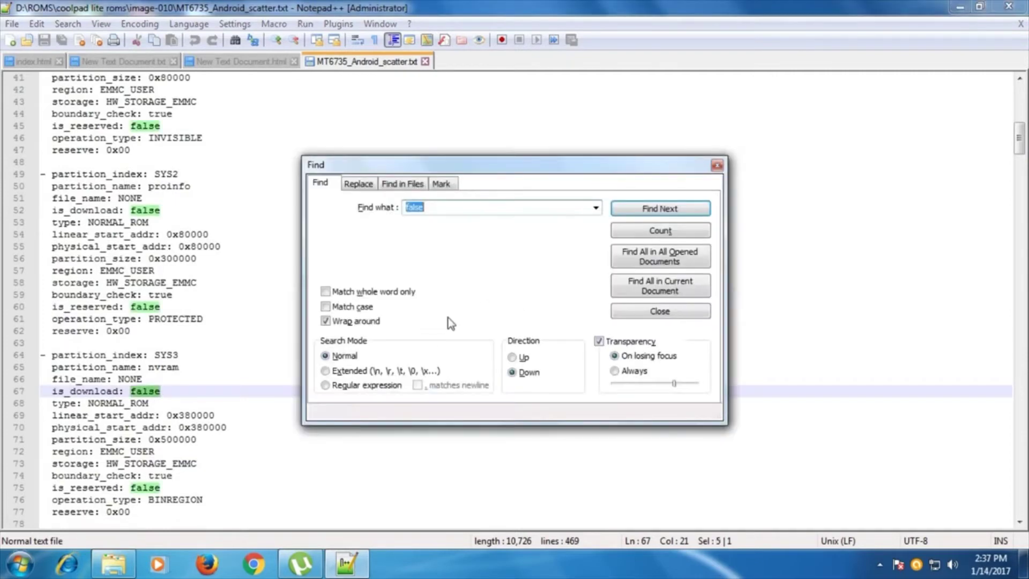
{"action": "type", "text": "nvram"}
{"action": "key", "text": "Return"}
{"action": "left_click", "coordinate": [717, 165]}
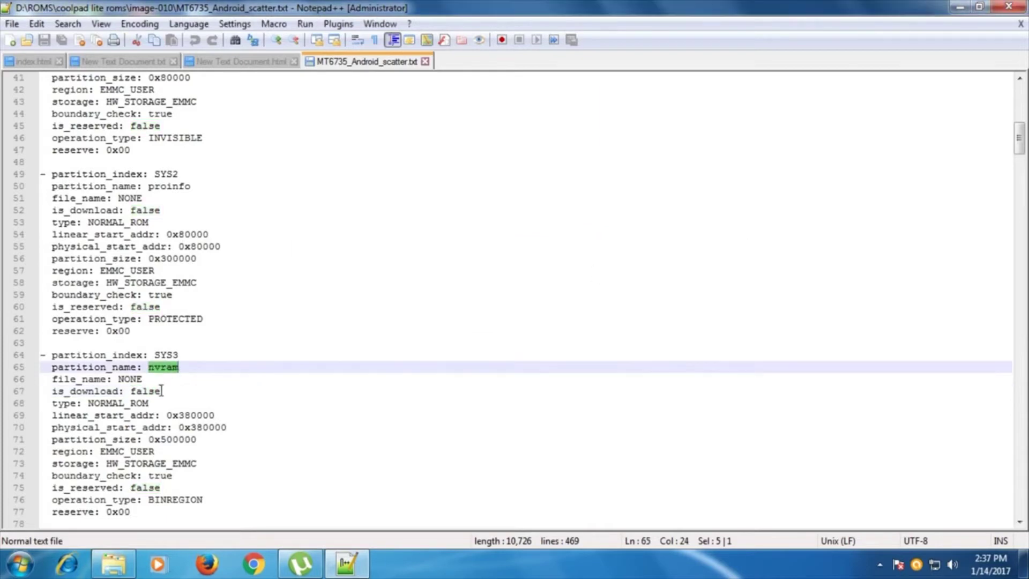
{"action": "double_click", "coordinate": [215, 428]}
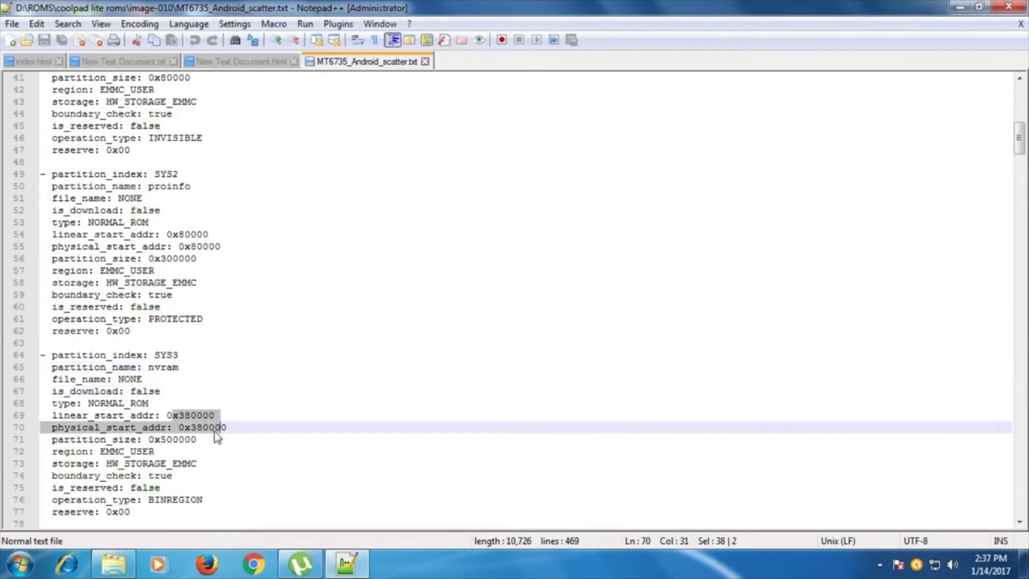
- Minimize Notepad++ and launch flash_tool from the SP_Flash_Tool_exe_Windows_v5.1540.00.000 folder inside COOLPAD DRIVERS on drive D
{"action": "left_click", "coordinate": [960, 6]}
{"action": "left_click", "coordinate": [64, 287]}
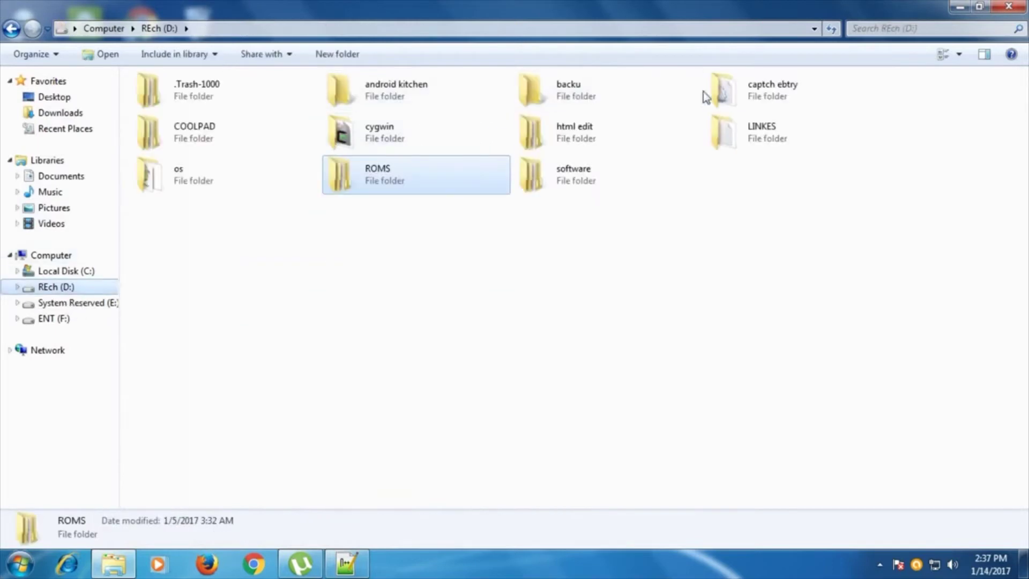
{"action": "double_click", "coordinate": [226, 142]}
{"action": "double_click", "coordinate": [224, 112]}
{"action": "double_click", "coordinate": [464, 99]}
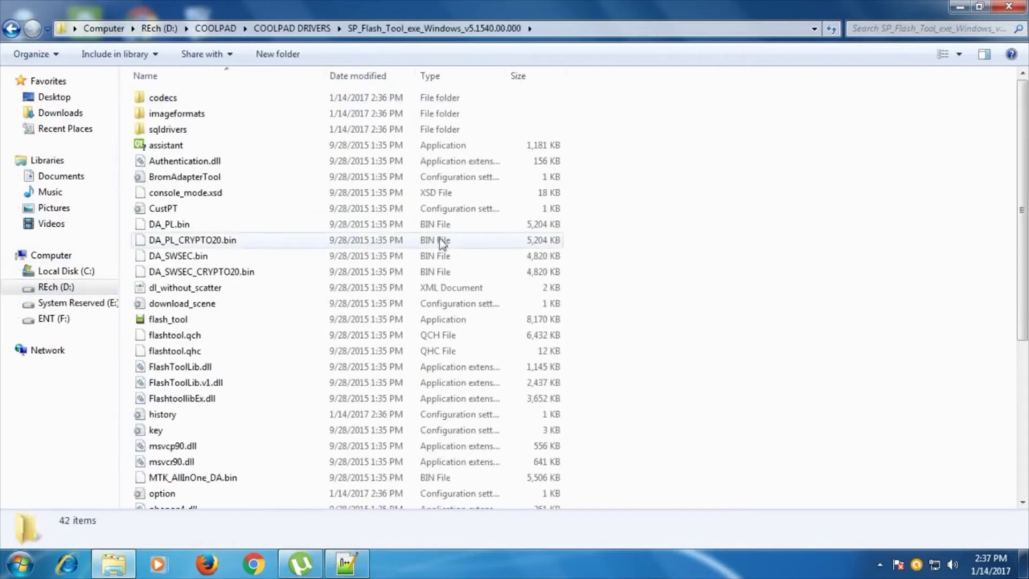
{"action": "double_click", "coordinate": [206, 319]}
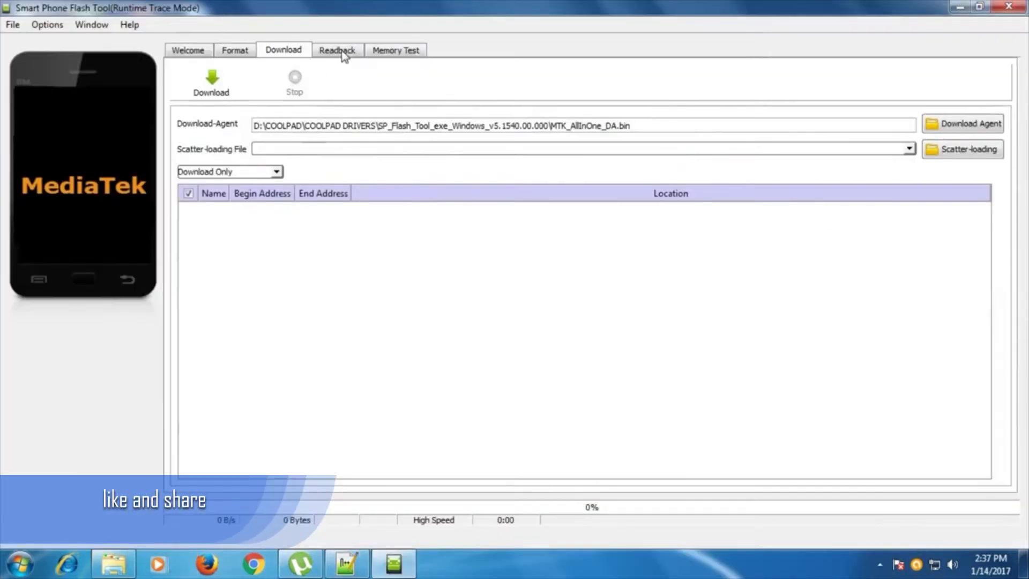
- Add a readback entry and set its output file to nvram.img in the root of drive D
{"action": "left_click", "coordinate": [343, 51]}
{"action": "left_click", "coordinate": [212, 86]}
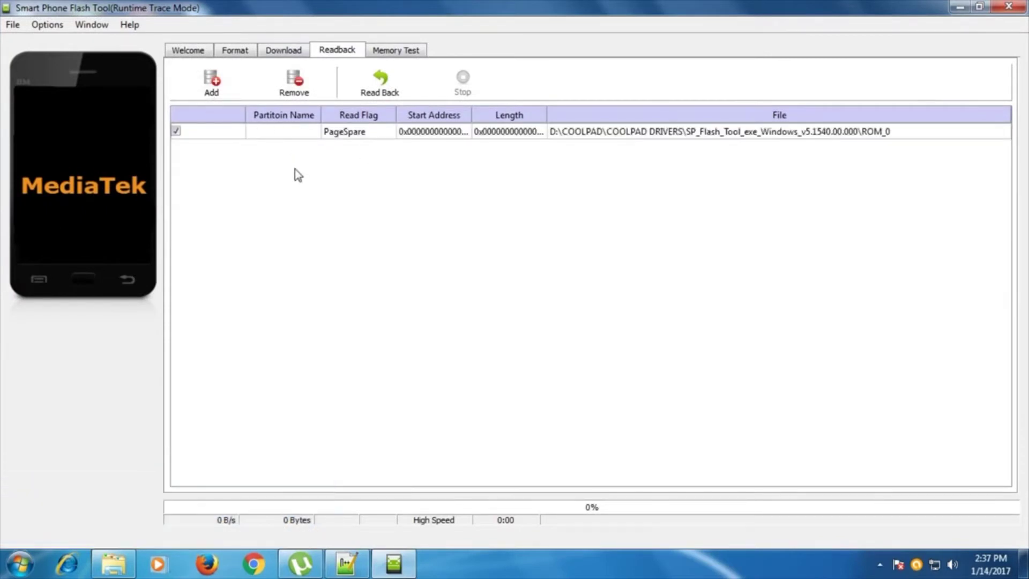
{"action": "double_click", "coordinate": [363, 135]}
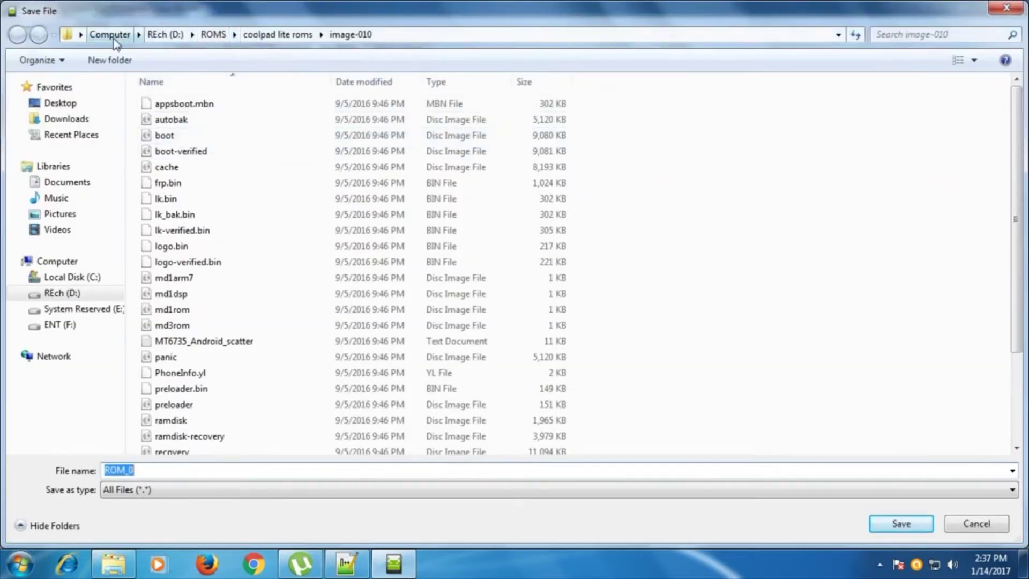
{"action": "left_click", "coordinate": [162, 35]}
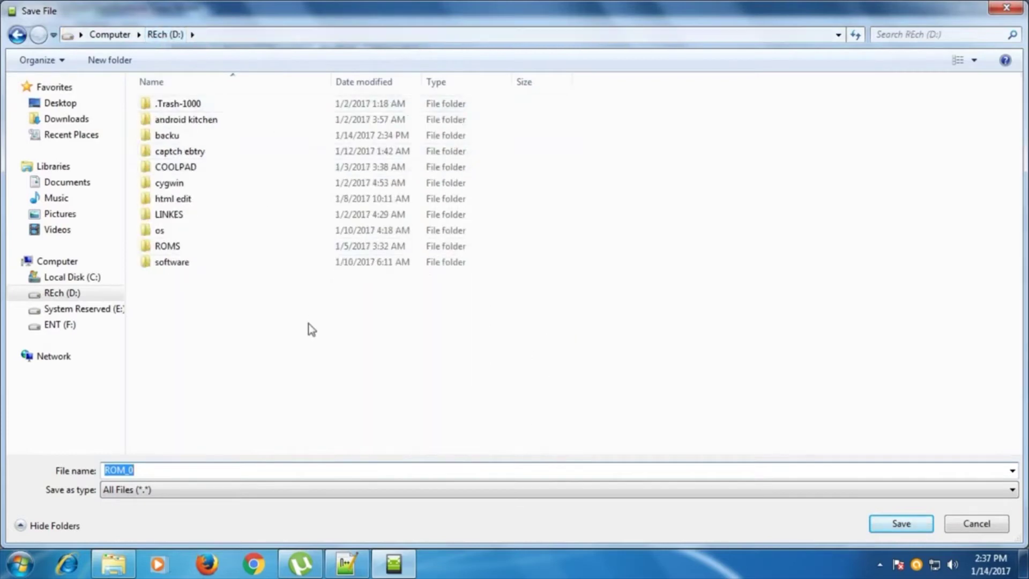
{"action": "left_click_drag", "start_coordinate": [205, 469], "coordinate": [70, 458]}
{"action": "type", "text": "nvram.img"}
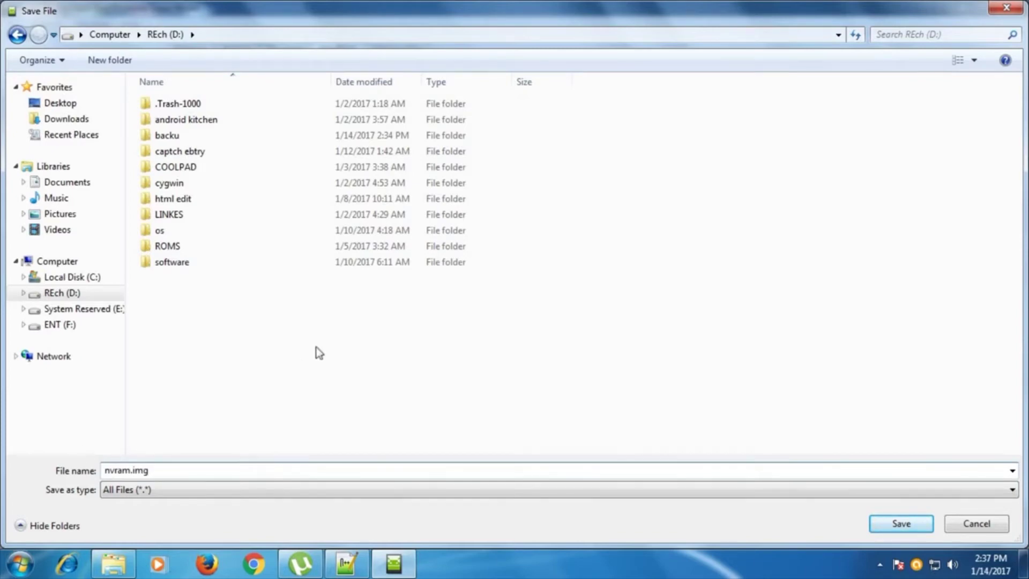
{"action": "left_click", "coordinate": [901, 522]}
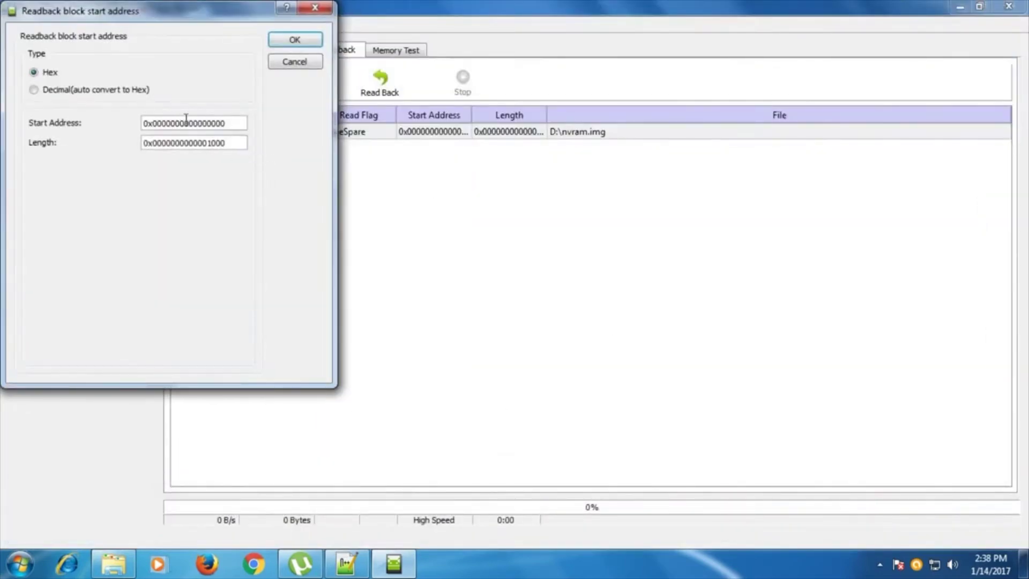
- Copy the nvram partition's linear start address from the scatter file and set the readback start address to 0x380000
{"action": "left_click", "coordinate": [347, 563]}
{"action": "left_click", "coordinate": [174, 417]}
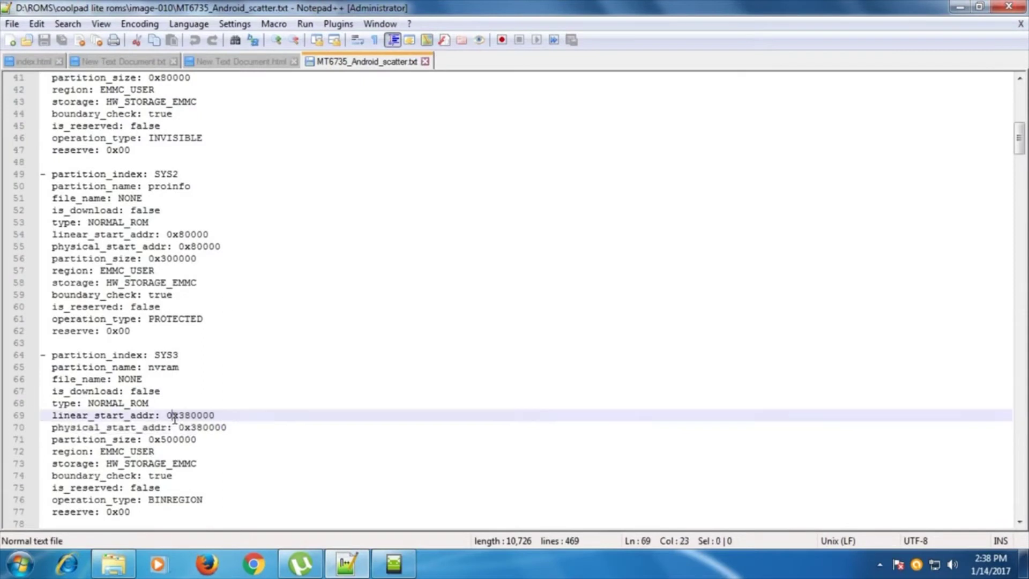
{"action": "left_click_drag", "start_coordinate": [166, 415], "coordinate": [223, 416]}
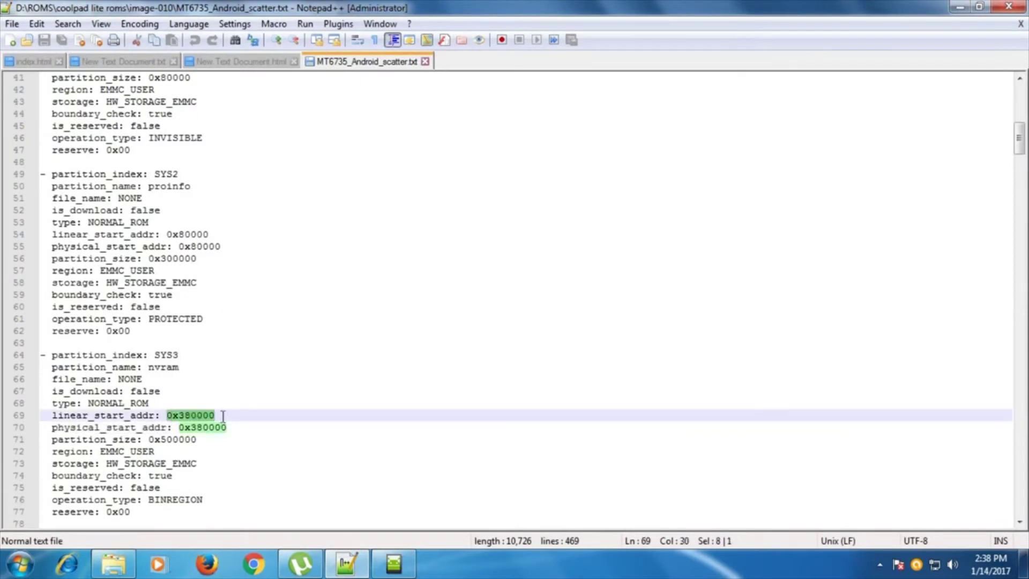
{"action": "right_click", "coordinate": [208, 418]}
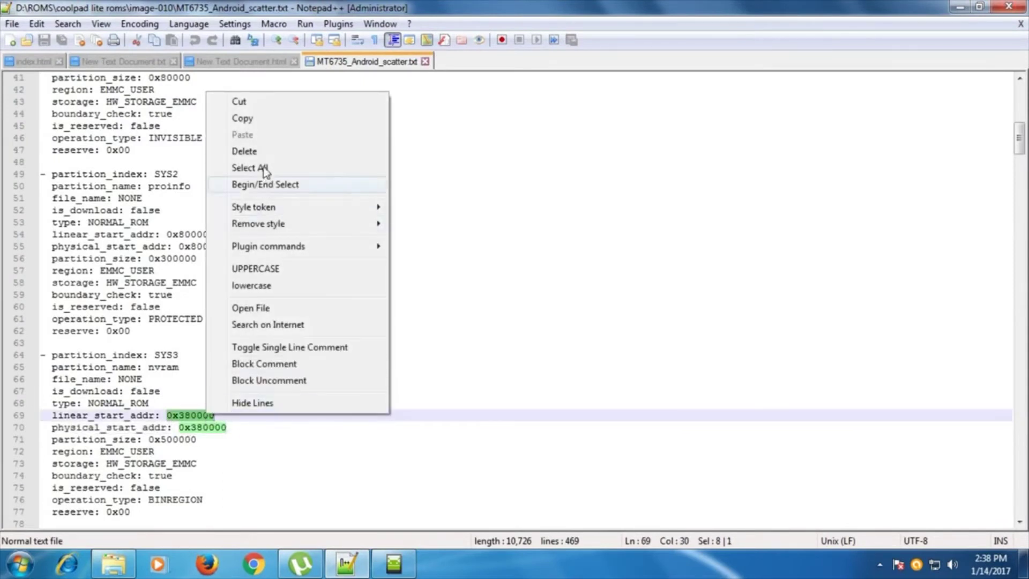
{"action": "left_click", "coordinate": [252, 118]}
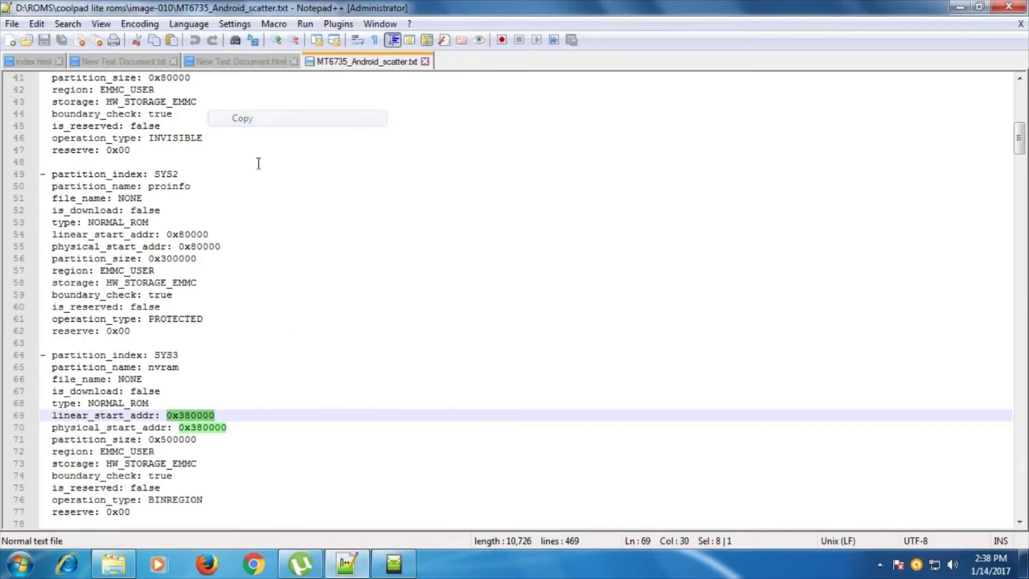
{"action": "left_click", "coordinate": [393, 567]}
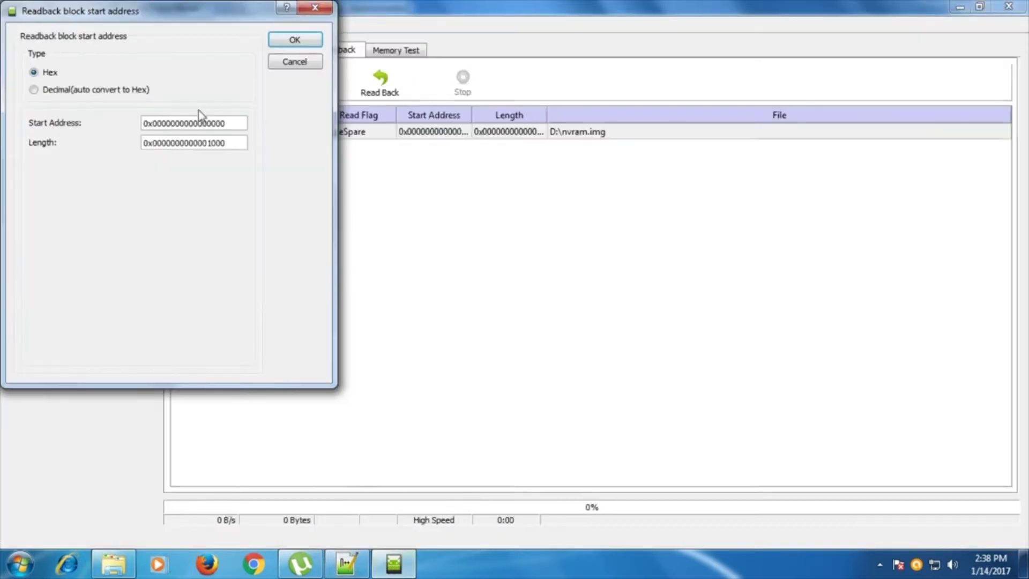
{"action": "left_click_drag", "start_coordinate": [233, 125], "coordinate": [139, 131]}
{"action": "key", "text": "BackSpace"}
{"action": "right_click", "coordinate": [168, 127]}
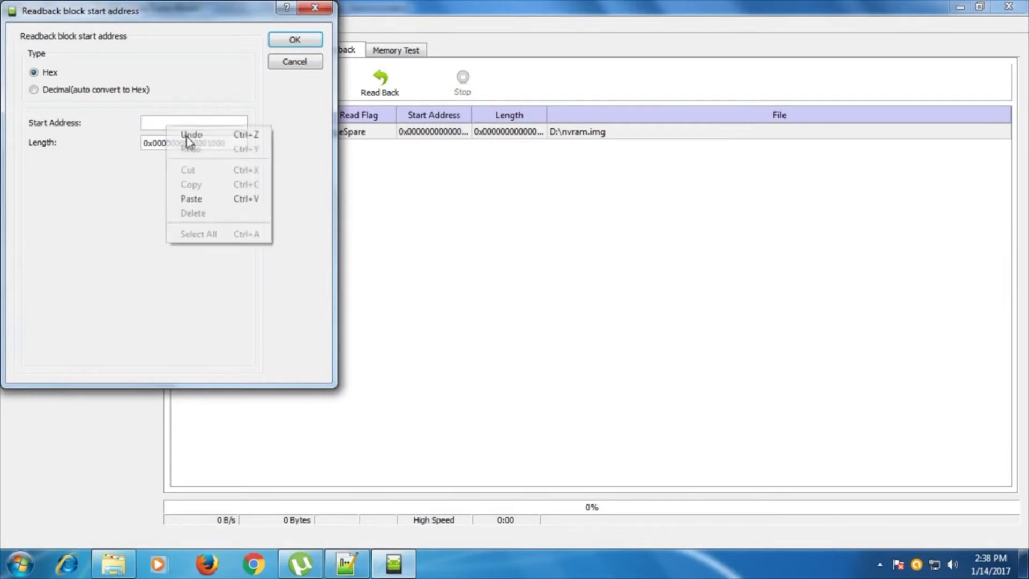
{"action": "left_click", "coordinate": [190, 198]}
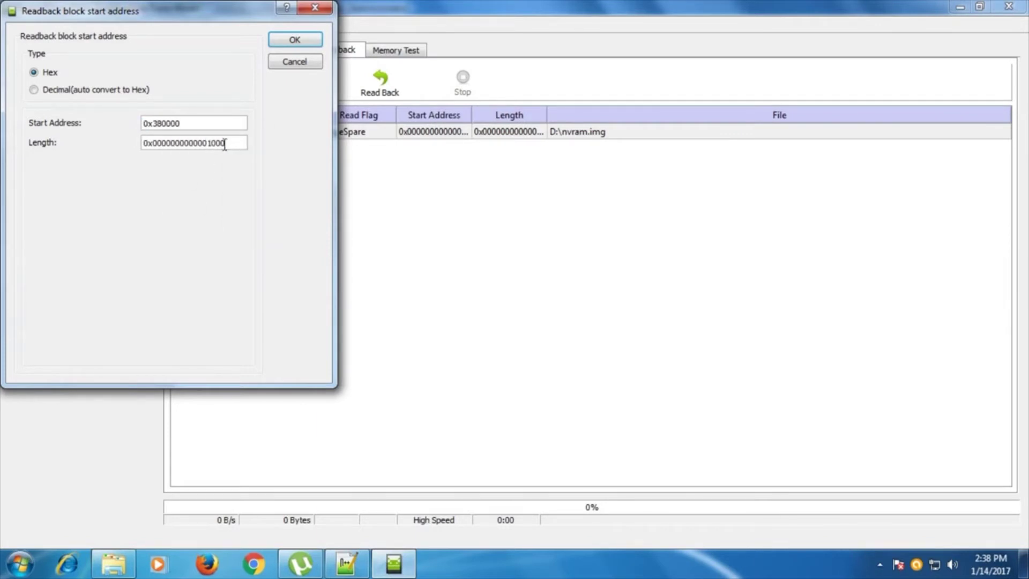
- Copy the nvram partition size from the scatter file, set the readback length to 0x500000 and accept the block settings
{"action": "left_click_drag", "start_coordinate": [11, 143], "coordinate": [5, 142]}
{"action": "key", "text": "BackSpace"}
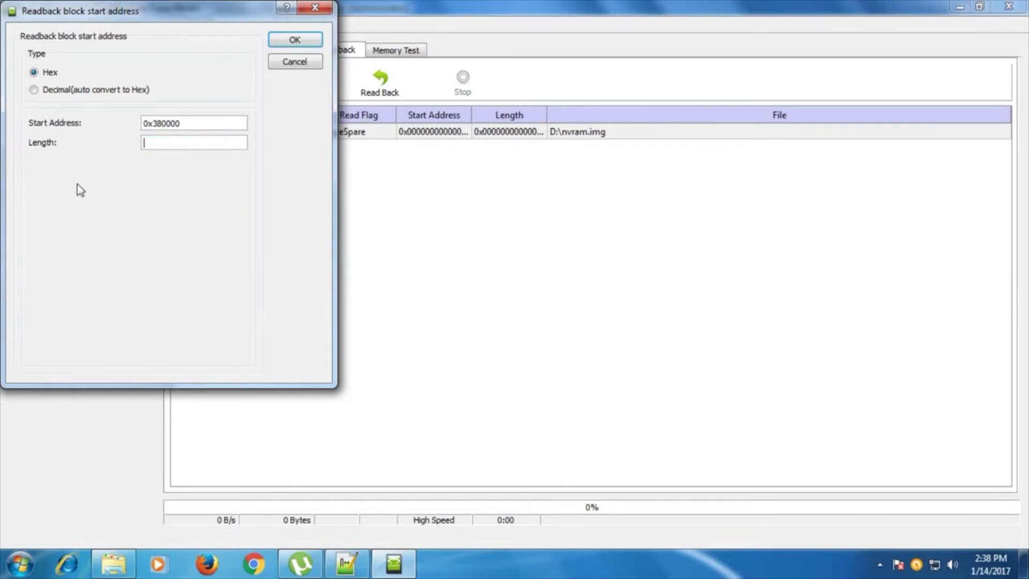
{"action": "left_click", "coordinate": [347, 564]}
{"action": "left_click_drag", "start_coordinate": [151, 441], "coordinate": [196, 441]}
{"action": "right_click", "coordinate": [181, 439]}
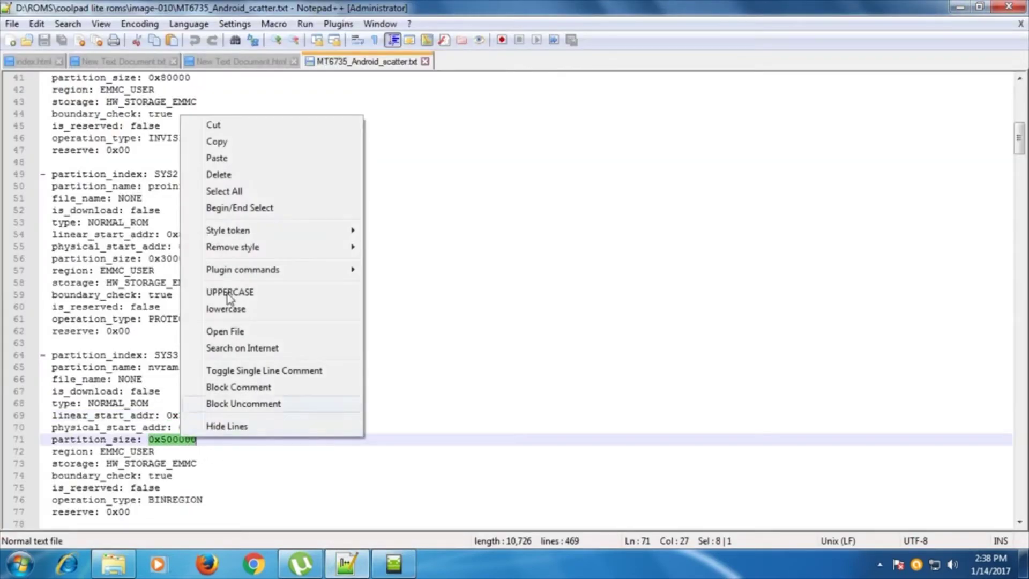
{"action": "left_click", "coordinate": [231, 142]}
{"action": "left_click", "coordinate": [393, 564]}
{"action": "right_click", "coordinate": [175, 143]}
{"action": "left_click", "coordinate": [219, 220]}
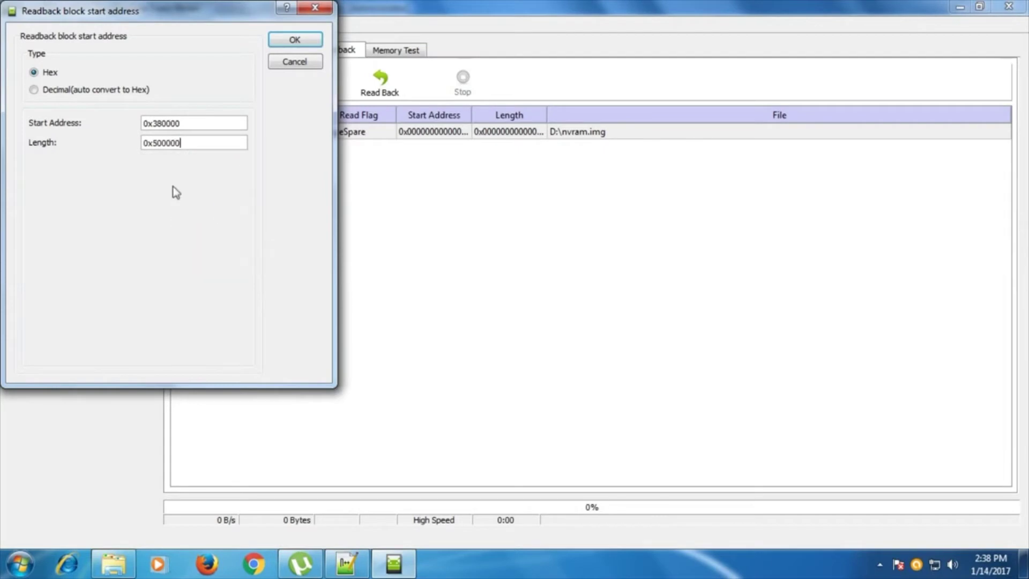
{"action": "left_click", "coordinate": [294, 43]}
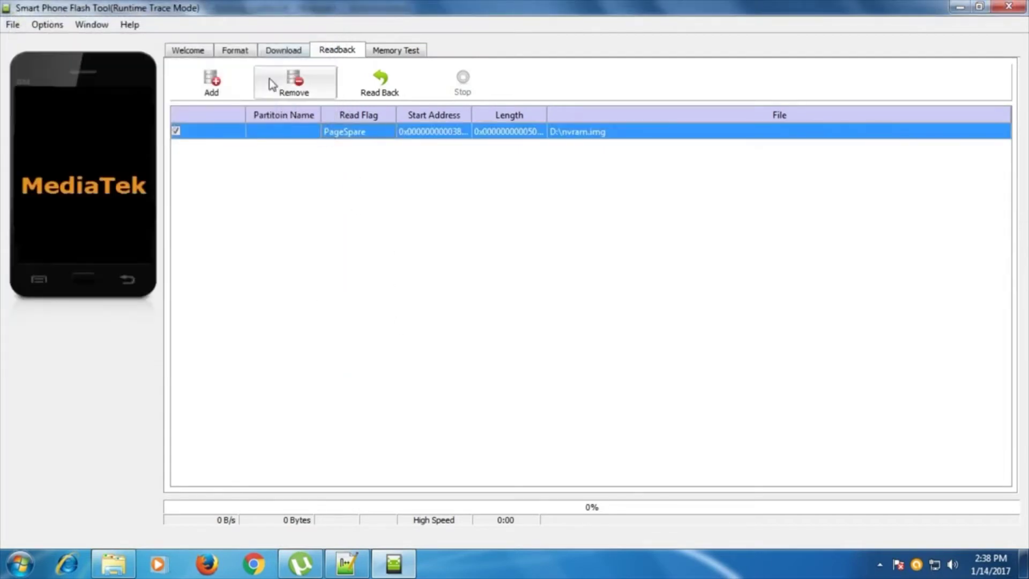
- Try to start the readback of the nvram block
{"action": "left_click", "coordinate": [378, 83]}
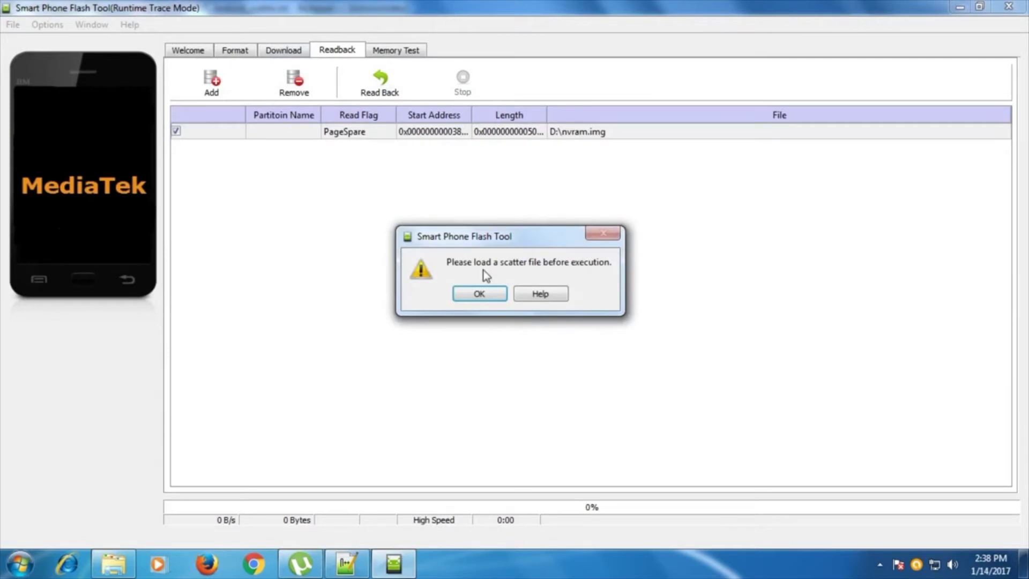
{"action": "left_click", "coordinate": [483, 298]}
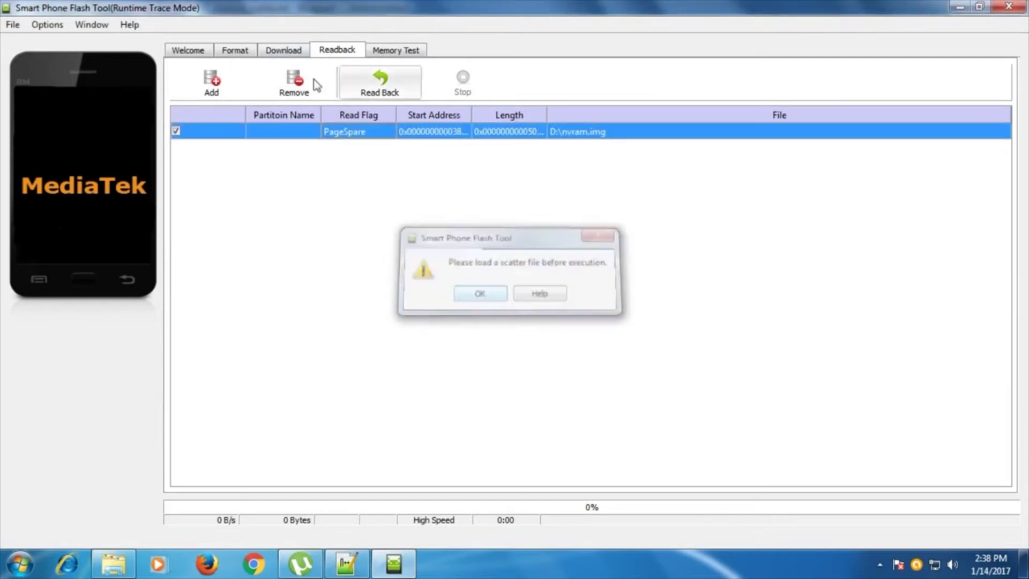
- Load the scatter file MT6735_Android_scatter from D:\ROMS\coolpad lite roms\image-010 for the download
{"action": "left_click", "coordinate": [273, 54]}
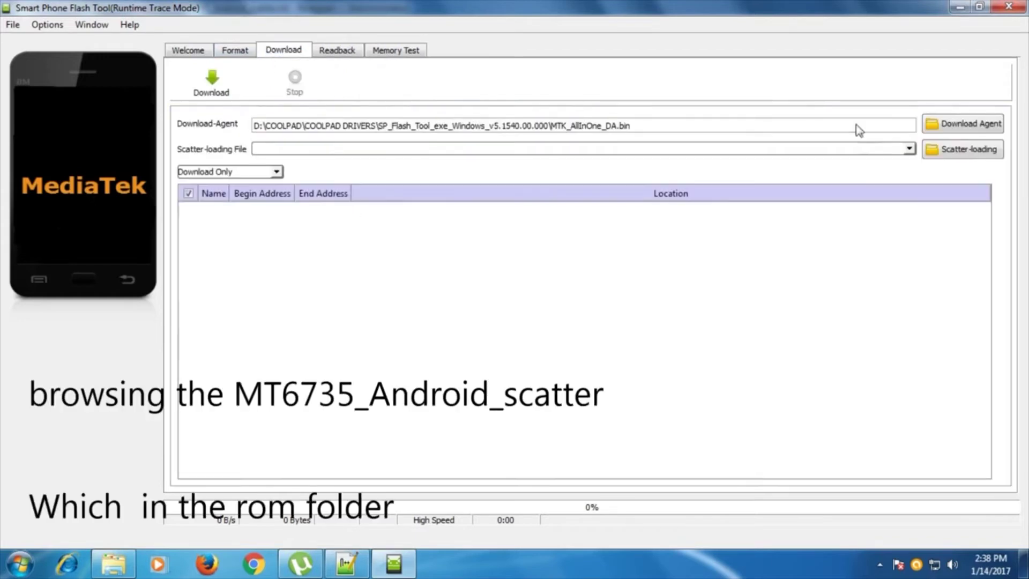
{"action": "left_click", "coordinate": [958, 152]}
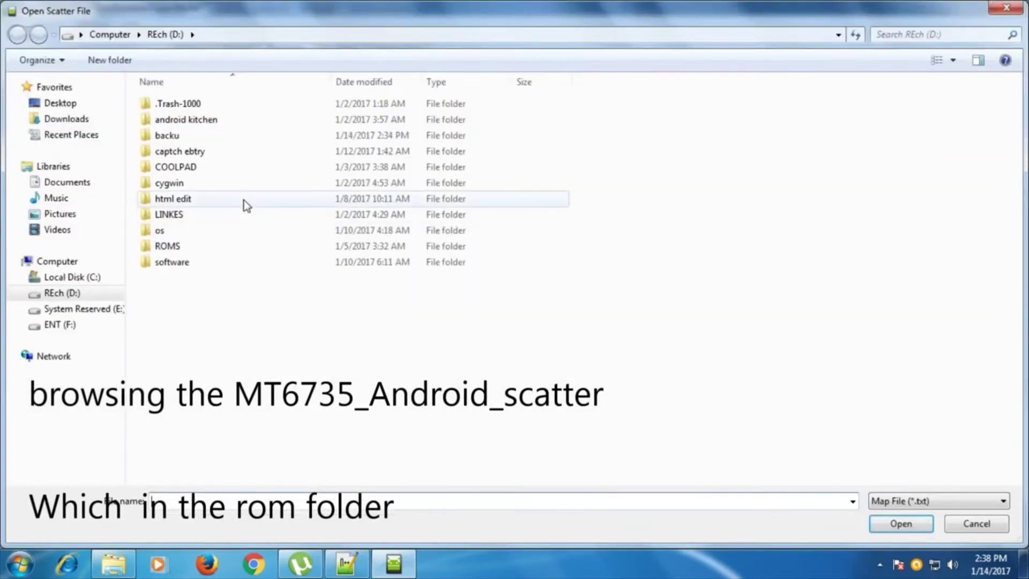
{"action": "left_click", "coordinate": [198, 249]}
{"action": "double_click", "coordinate": [196, 252]}
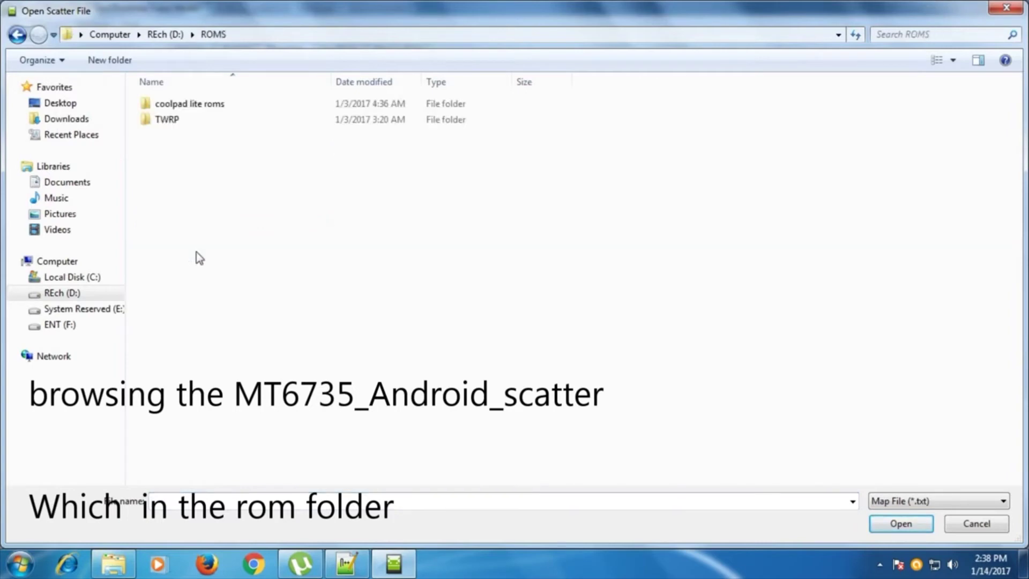
{"action": "double_click", "coordinate": [207, 106]}
{"action": "double_click", "coordinate": [201, 106]}
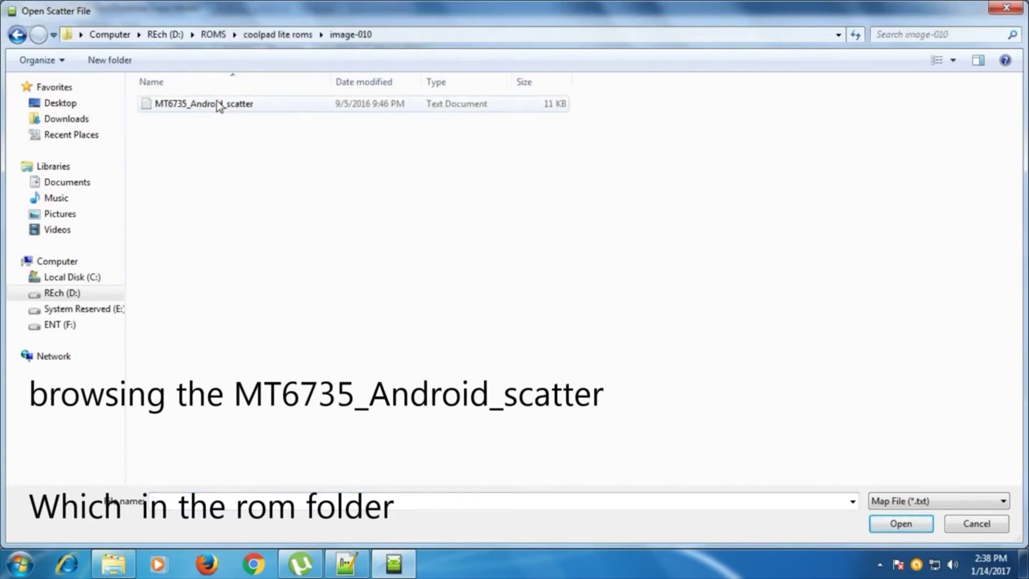
{"action": "left_click", "coordinate": [217, 102]}
{"action": "left_click", "coordinate": [901, 523]}
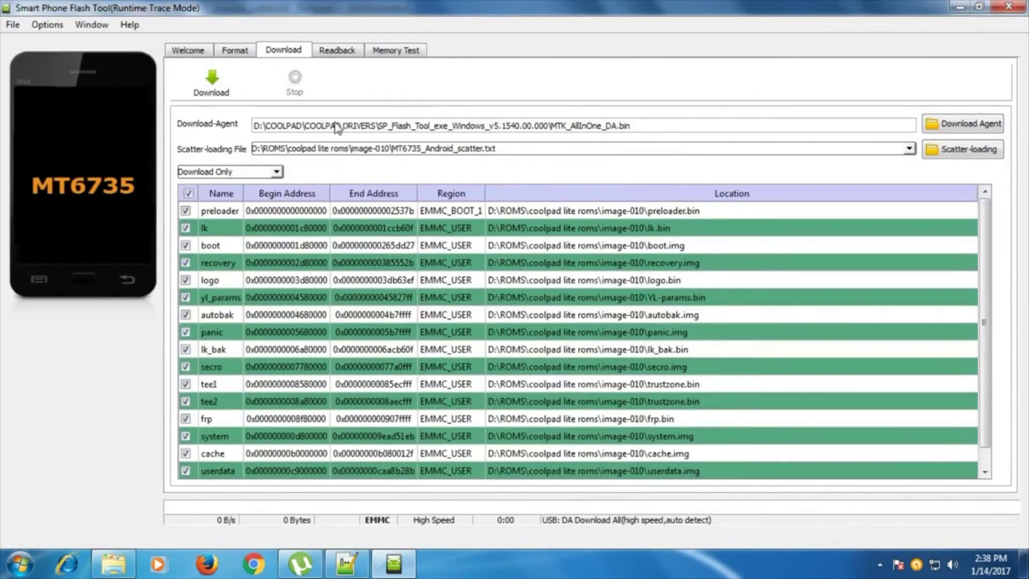
- Read back the nvram block from the connected phone to D:\nvram.img and dismiss the completion notice
{"action": "left_click", "coordinate": [341, 52]}
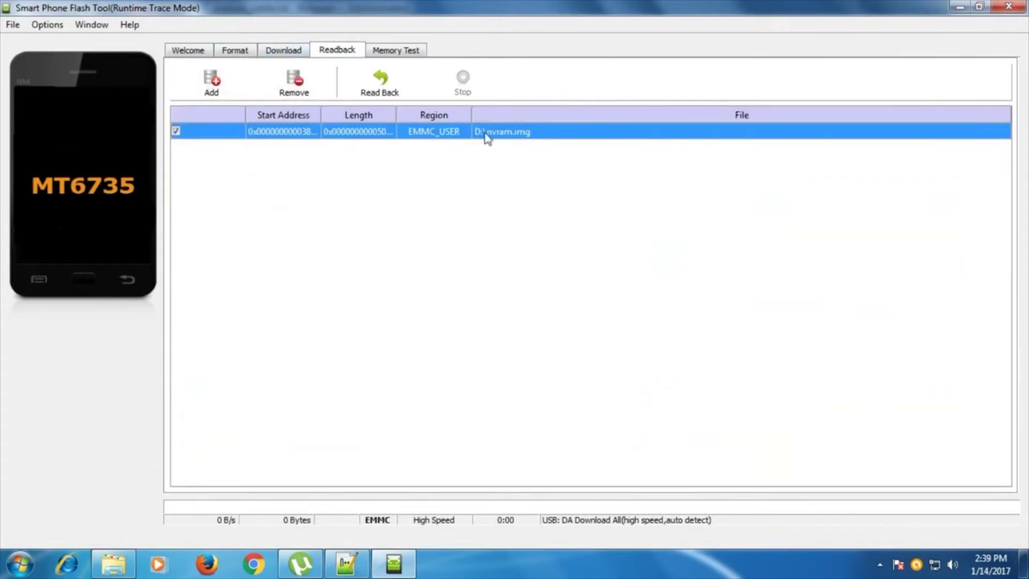
{"action": "left_click", "coordinate": [394, 90]}
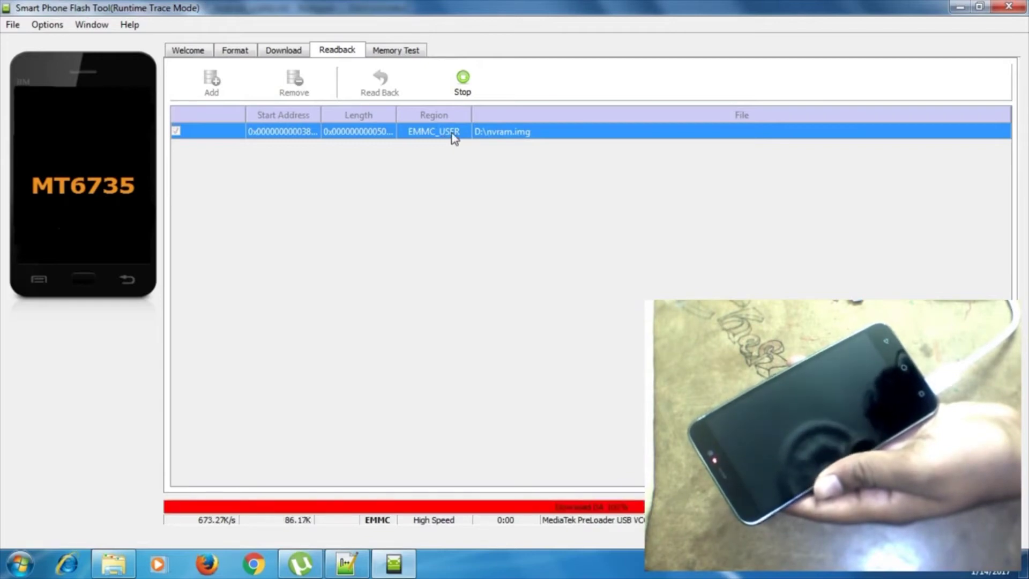
{"action": "left_click_drag", "start_coordinate": [601, 6], "coordinate": [599, 147]}
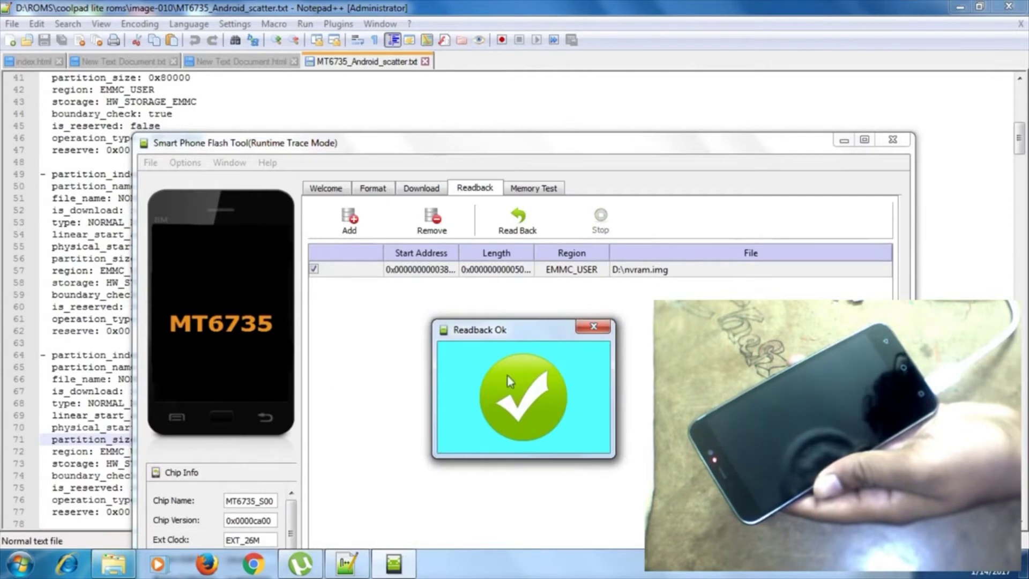
{"action": "left_click", "coordinate": [593, 328]}
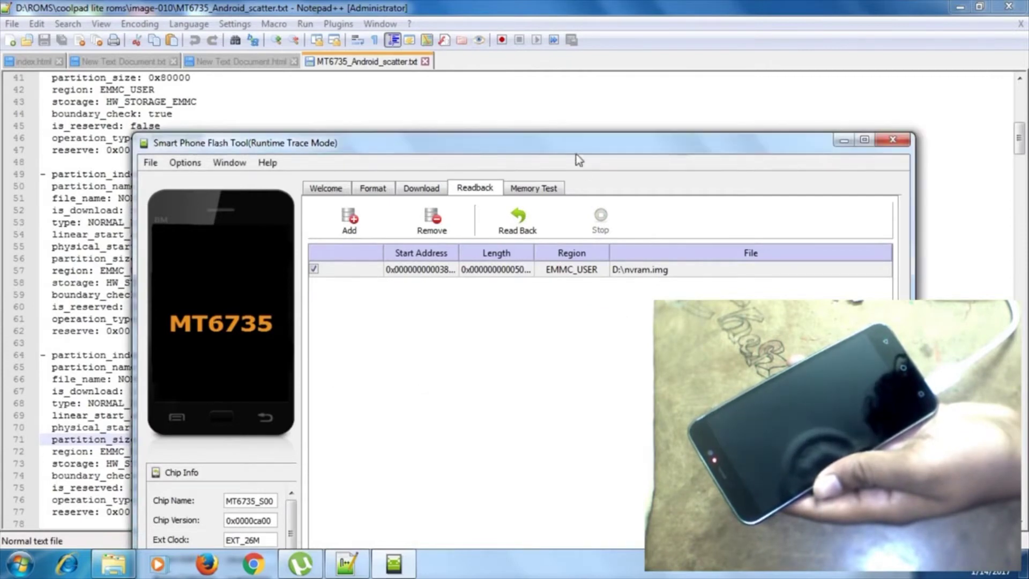
- Close the flash tool and the Notepad++ window holding the scatter file
{"action": "left_click_drag", "start_coordinate": [578, 147], "coordinate": [0, 11]}
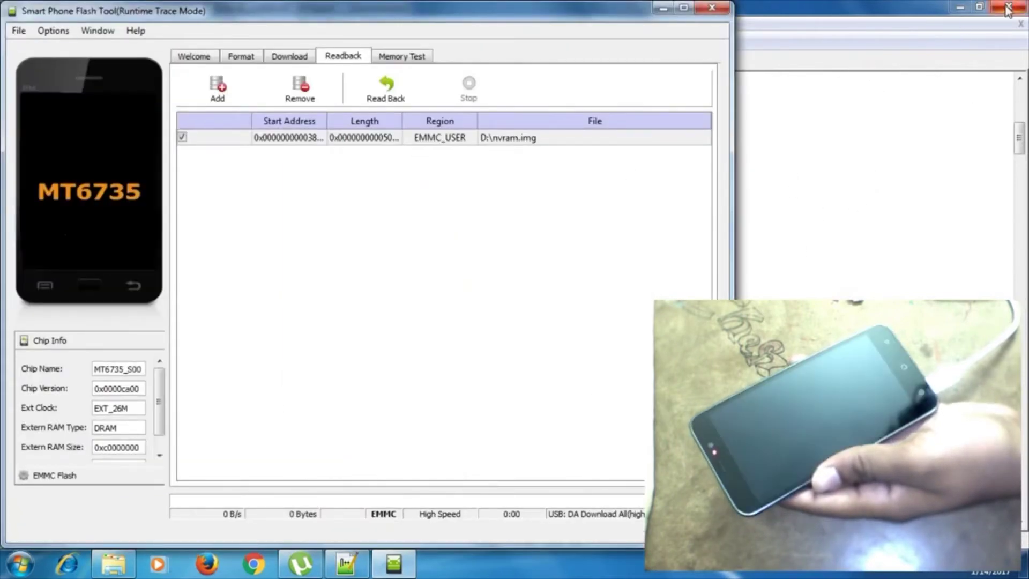
{"action": "left_click", "coordinate": [712, 8]}
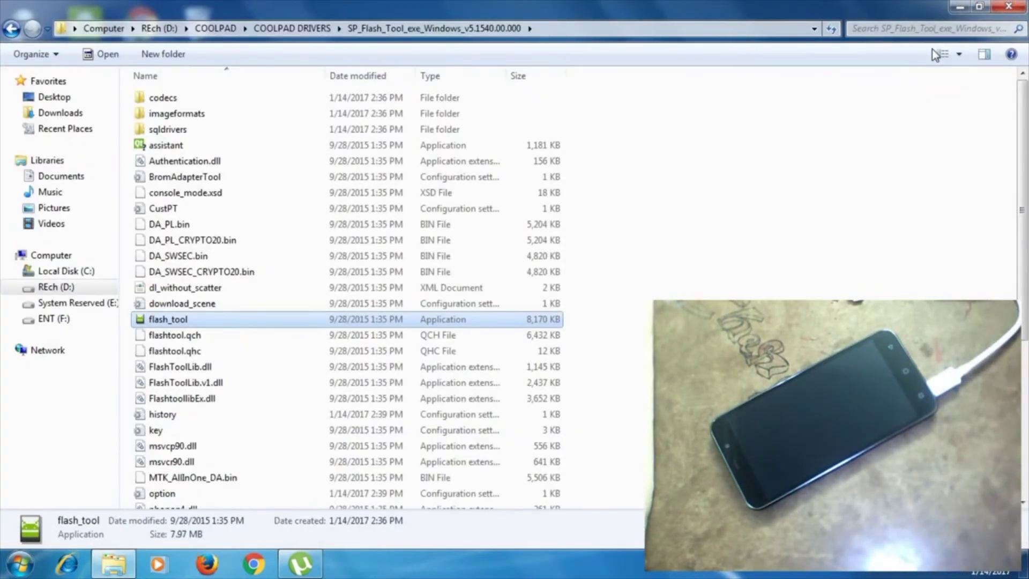
{"action": "left_click", "coordinate": [929, 114]}
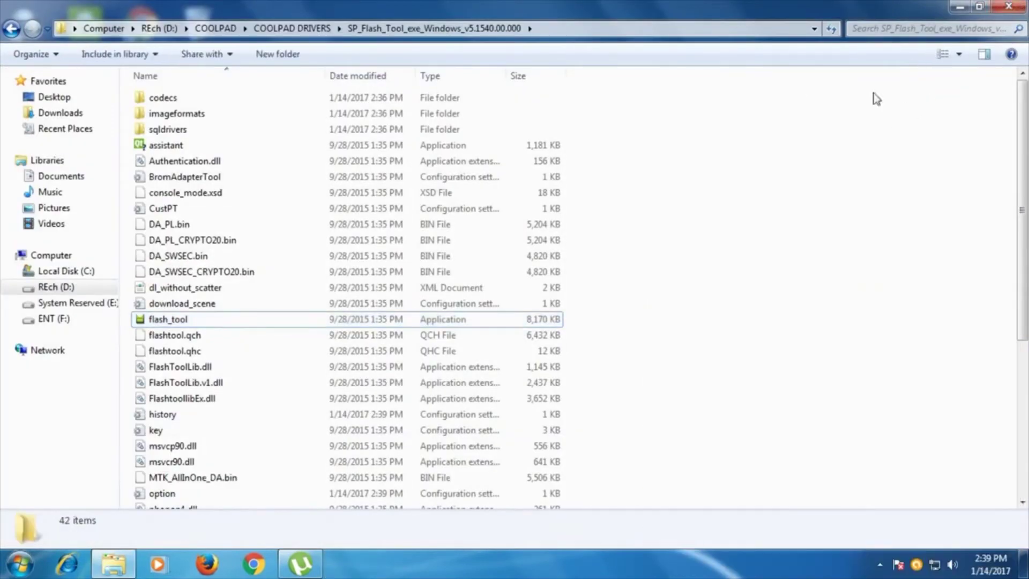
- Shrink the Explorer window, open the root of drive D and select the nvram disc image to check the backup
{"action": "left_click_drag", "start_coordinate": [809, 4], "coordinate": [819, 76]}
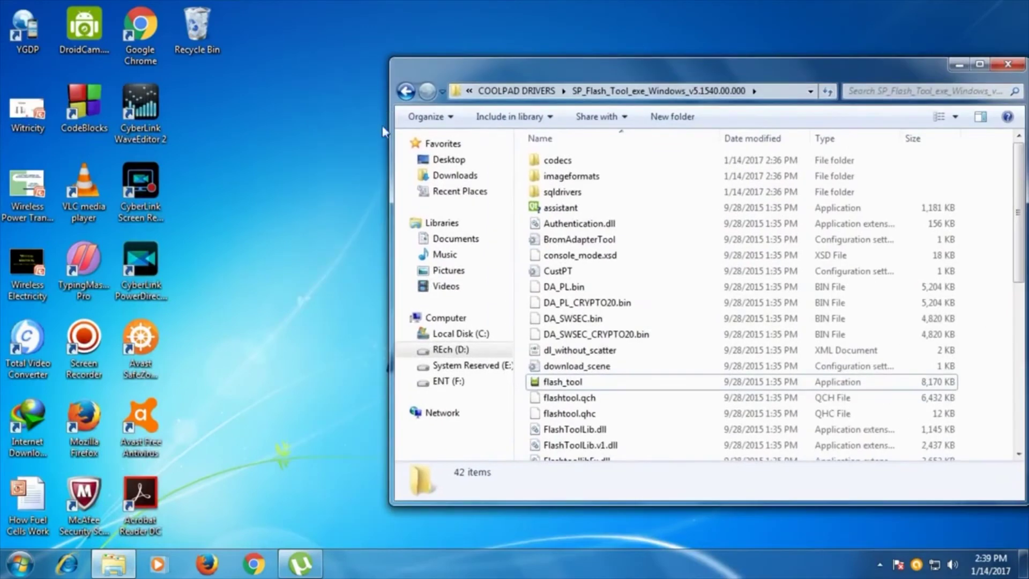
{"action": "right_click", "coordinate": [342, 130]}
{"action": "left_click", "coordinate": [361, 172]}
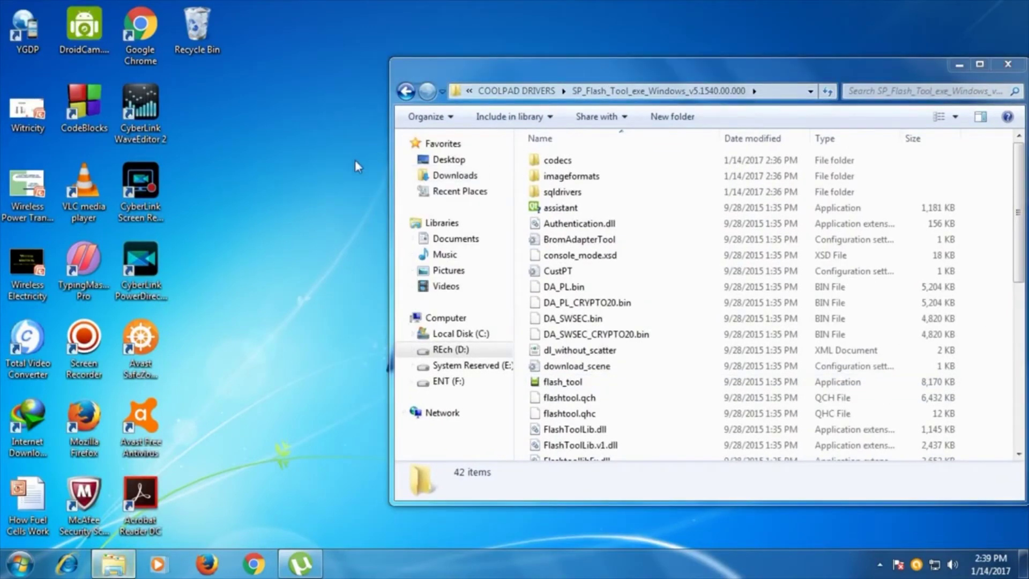
{"action": "left_click", "coordinate": [442, 350]}
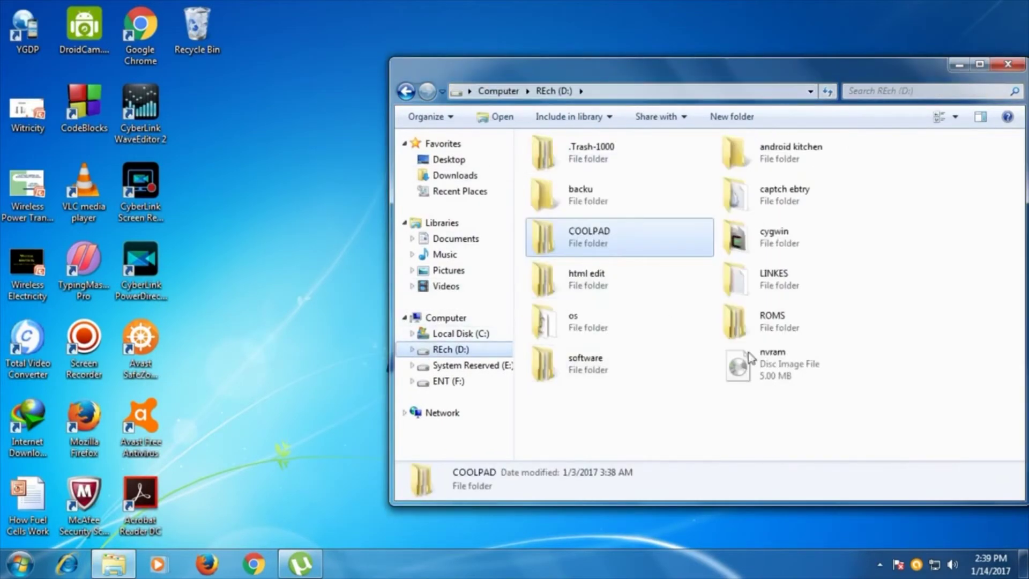
{"action": "left_click", "coordinate": [767, 373]}
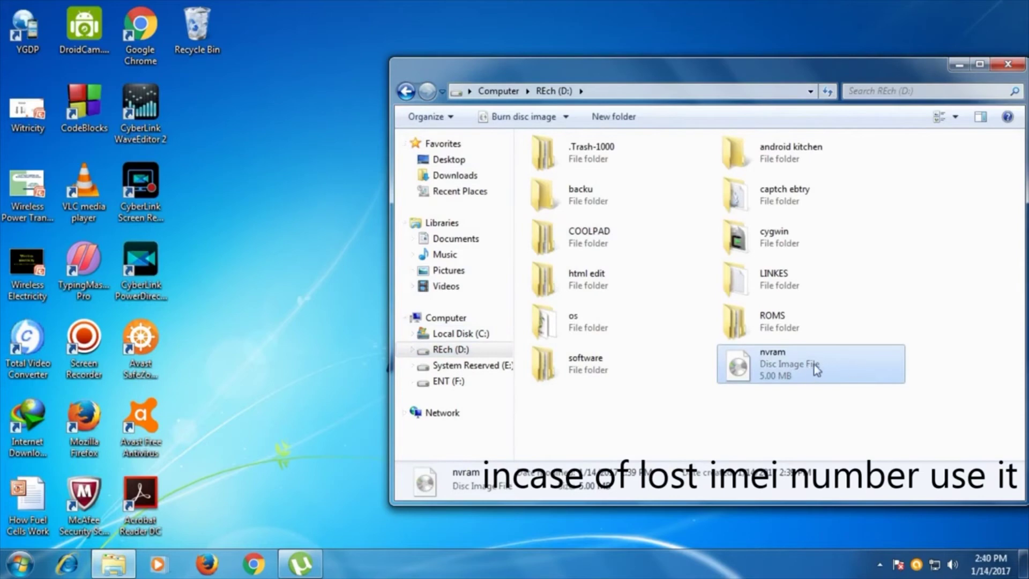
- Launch flash_tool from D:\COOLPAD\COOLPAD DRIVERS\SP_Flash_Tool_exe_Windows_v5.1540.00.000
{"action": "double_click", "coordinate": [664, 67]}
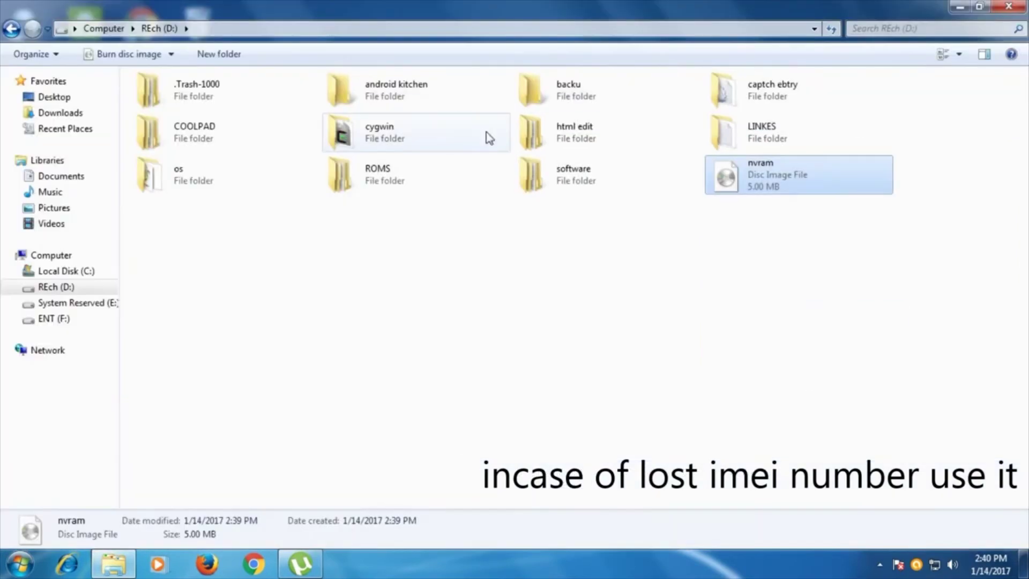
{"action": "double_click", "coordinate": [168, 130]}
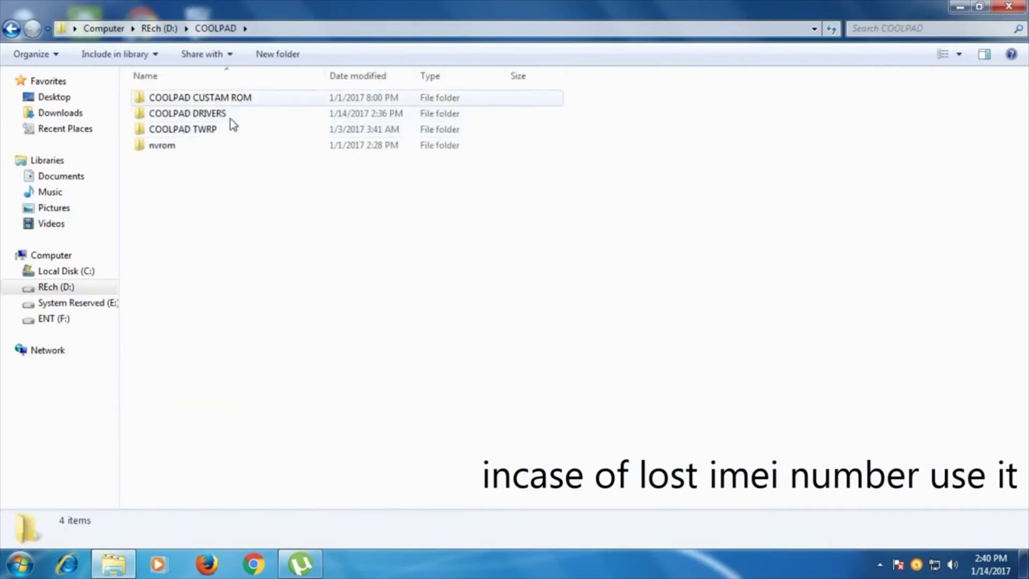
{"action": "double_click", "coordinate": [228, 114]}
{"action": "double_click", "coordinate": [434, 101]}
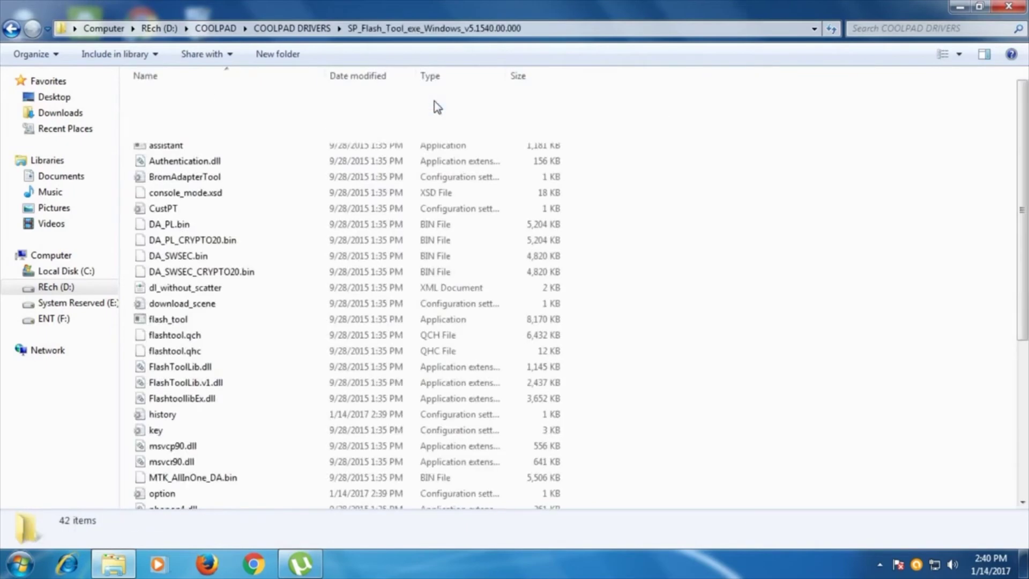
{"action": "double_click", "coordinate": [220, 318]}
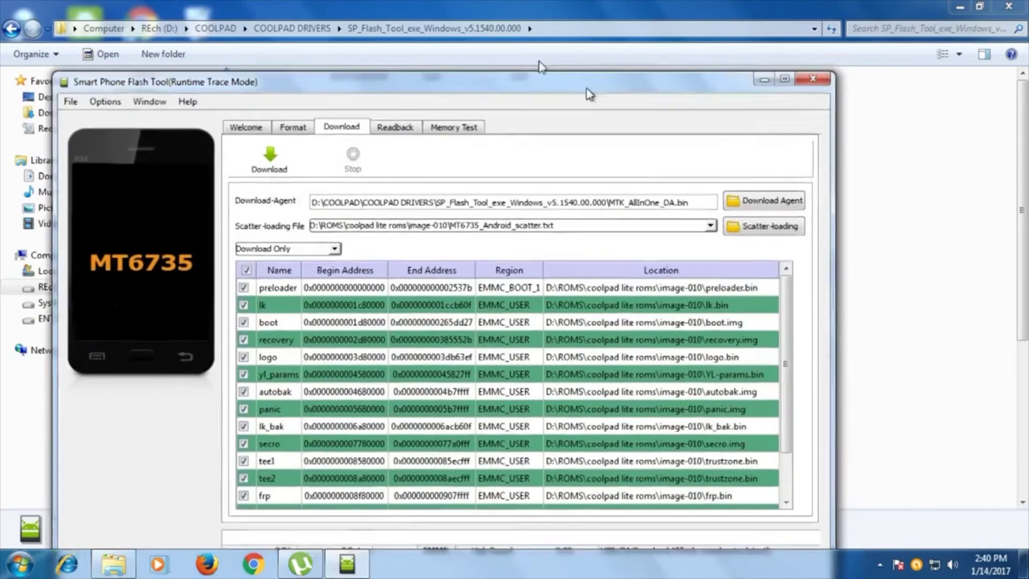
- Narrow the flash tool window, close the Explorer window behind it and bring the flash tool back into focus
{"action": "left_click_drag", "start_coordinate": [586, 88], "coordinate": [537, 23]}
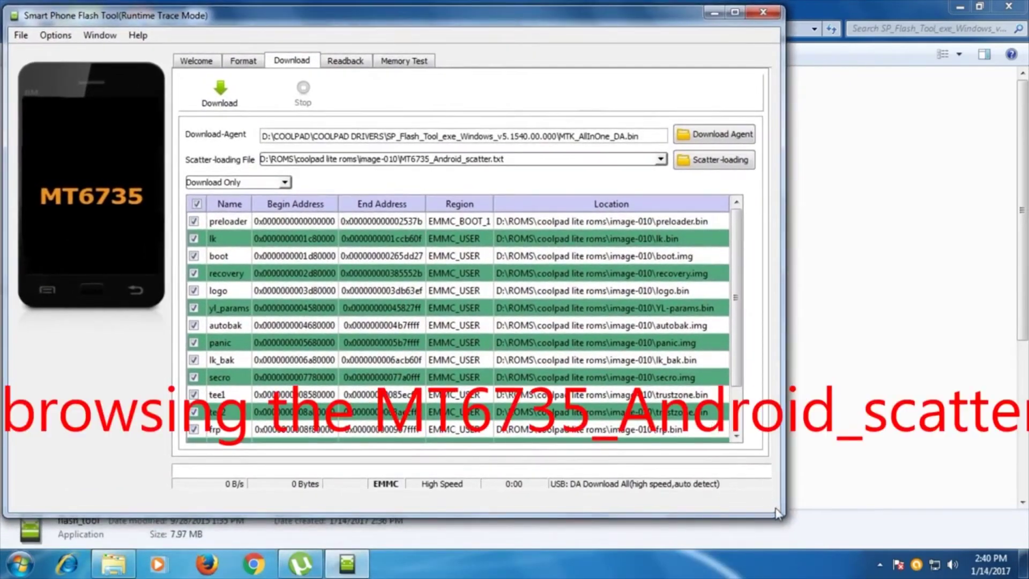
{"action": "left_click_drag", "start_coordinate": [784, 519], "coordinate": [736, 516]}
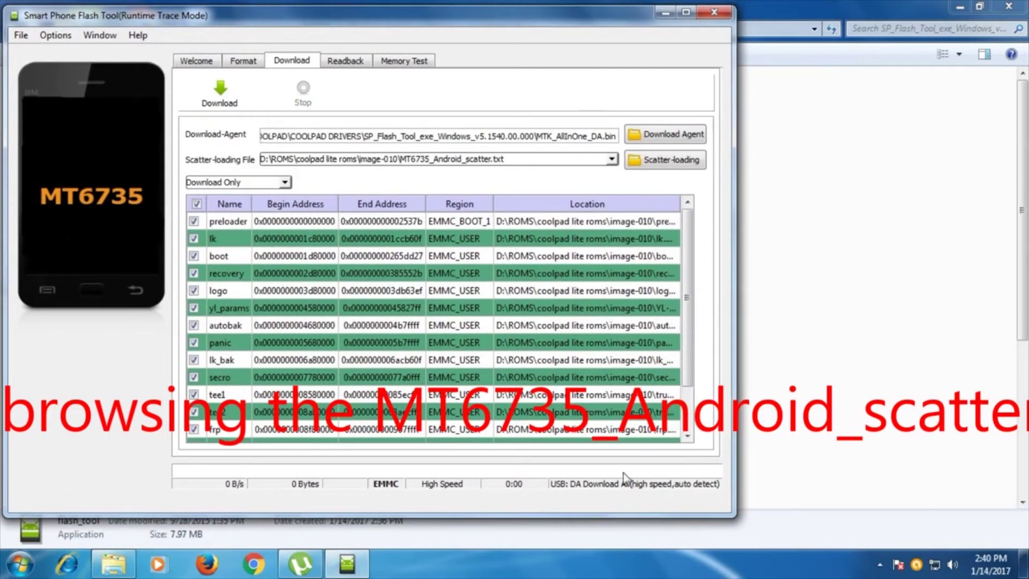
{"action": "mouse_move", "coordinate": [468, 24]}
{"action": "left_mouse_down"}
{"action": "mouse_move", "coordinate": [459, 5]}
{"action": "mouse_move", "coordinate": [465, 20]}
{"action": "left_mouse_up"}
{"action": "left_click", "coordinate": [1020, 6]}
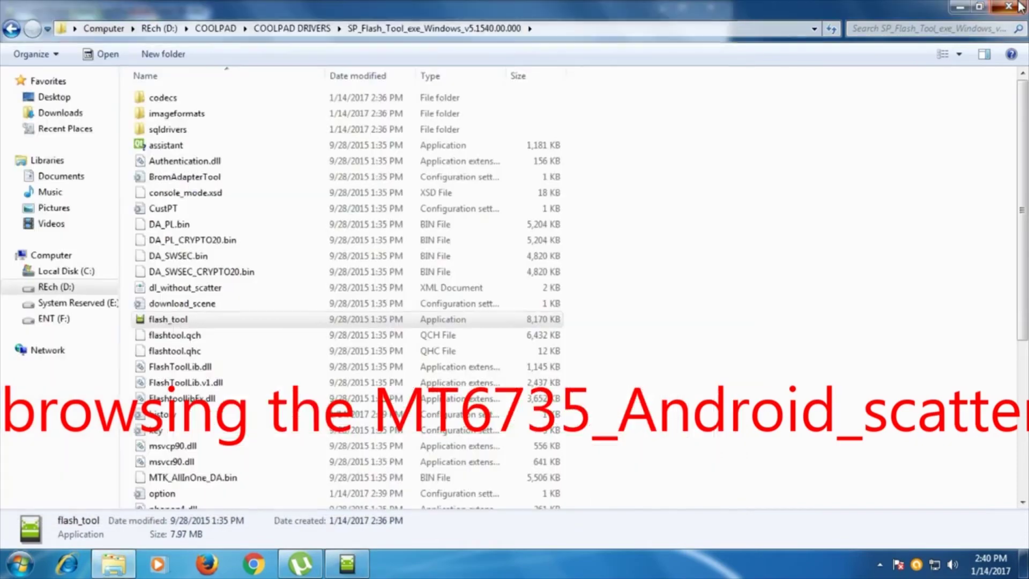
{"action": "left_click", "coordinate": [1021, 7]}
{"action": "right_click", "coordinate": [811, 85]}
{"action": "left_click", "coordinate": [858, 119]}
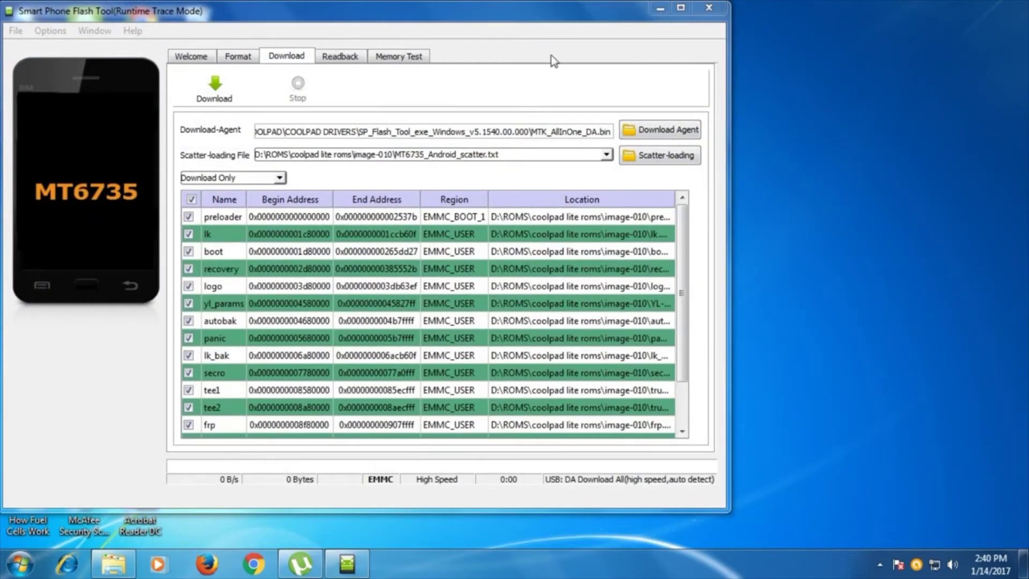
{"action": "left_click", "coordinate": [481, 24]}
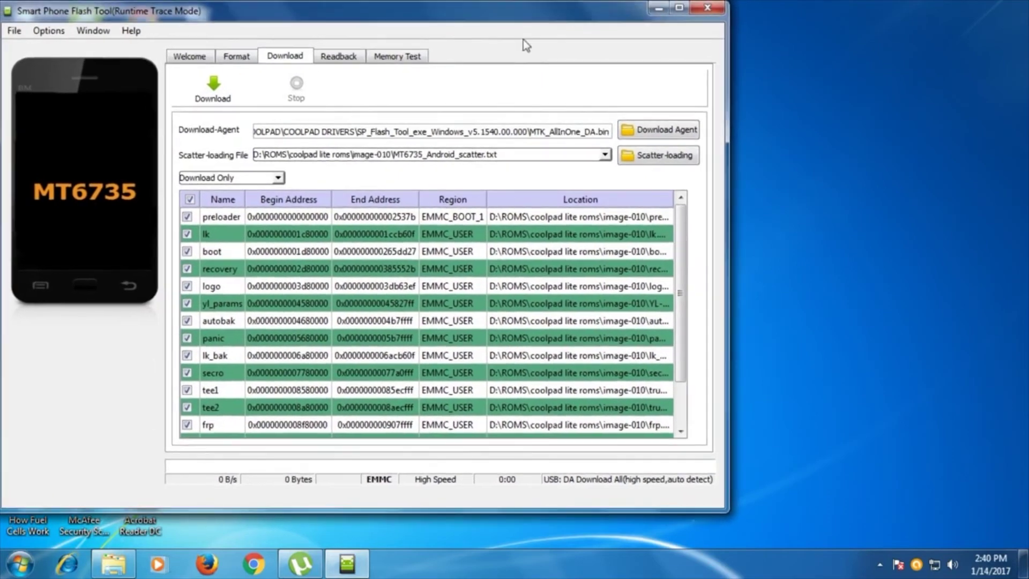
- Browse to ROMS\coolpad lite roms\image-010 and reload MT6735_Android_scatter as the scatter-loading file
{"action": "left_click", "coordinate": [643, 159]}
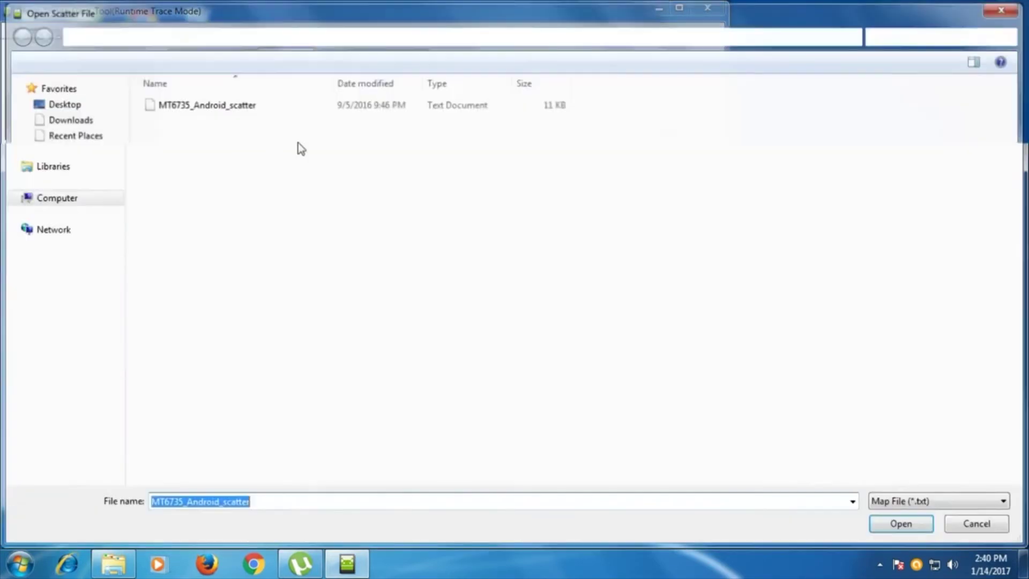
{"action": "left_click", "coordinate": [210, 37]}
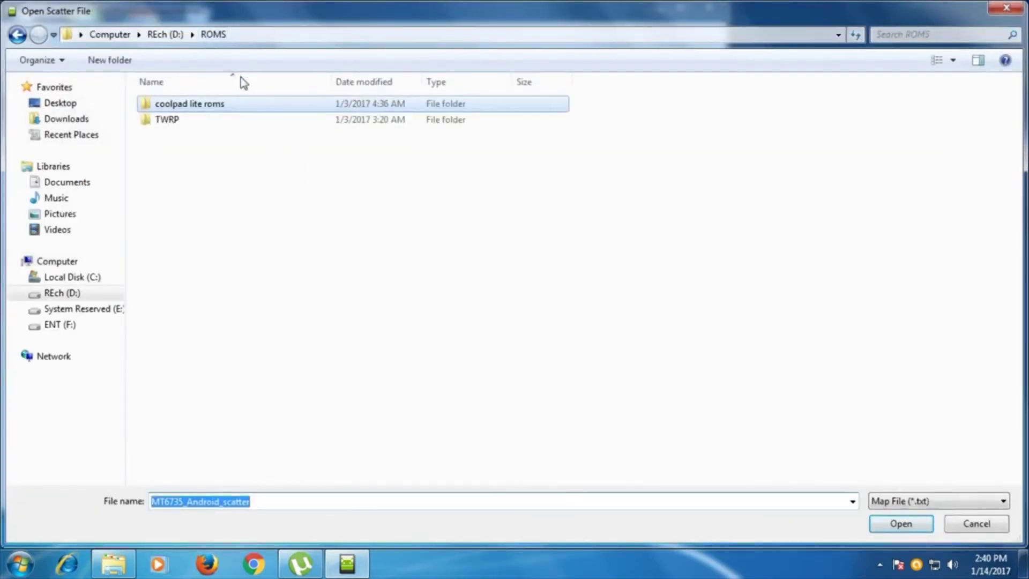
{"action": "double_click", "coordinate": [220, 104]}
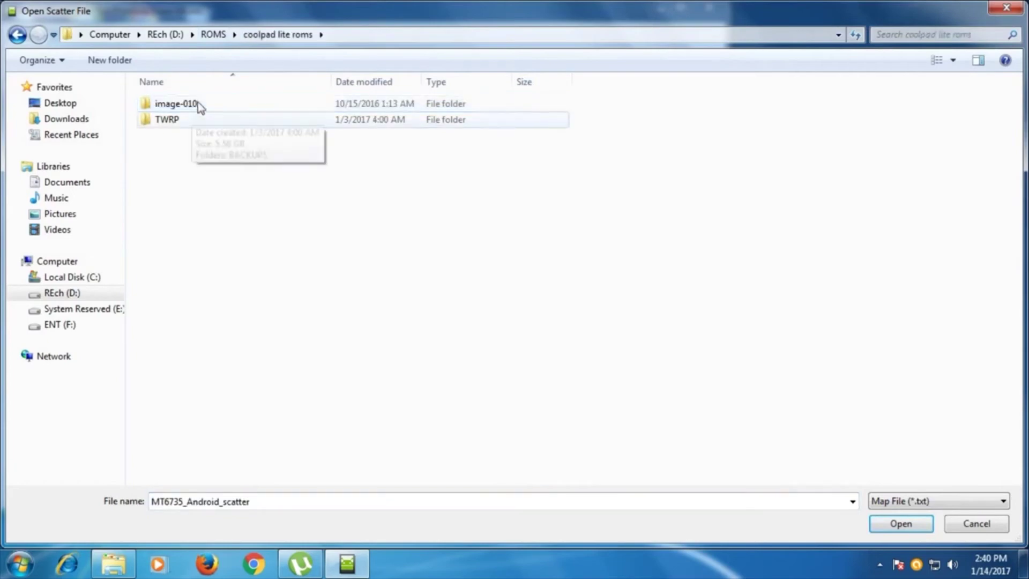
{"action": "left_click", "coordinate": [197, 104]}
{"action": "double_click", "coordinate": [197, 104]}
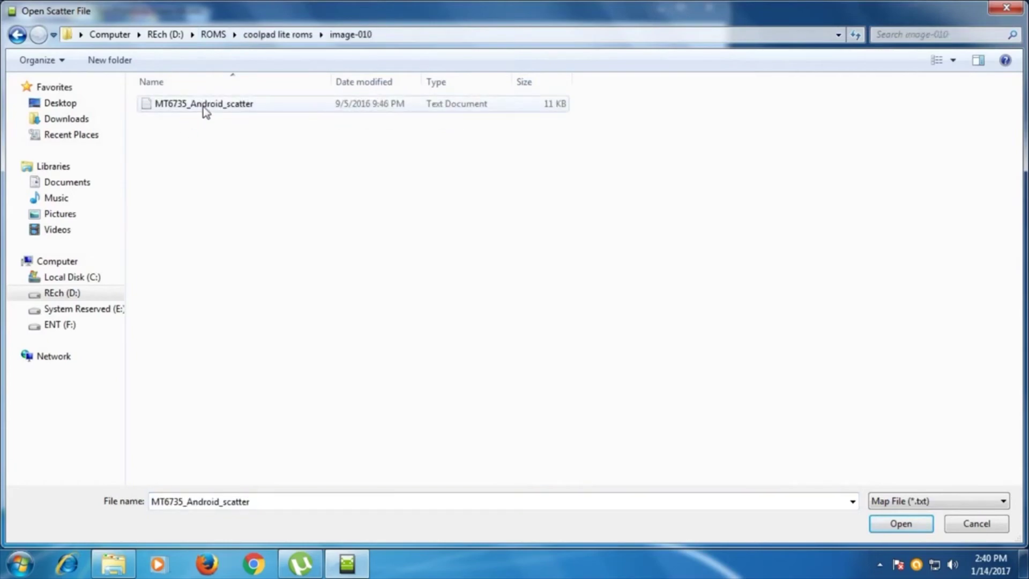
{"action": "left_click", "coordinate": [901, 524]}
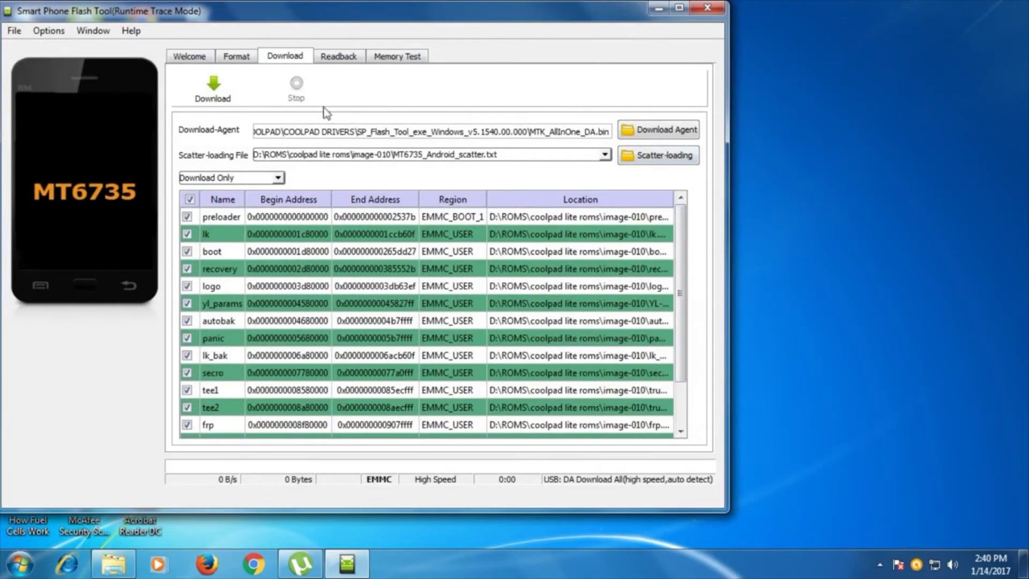
- Flash all listed ROM partitions to the connected phone in Download Only mode and dismiss the completion notice
{"action": "left_click", "coordinate": [213, 100]}
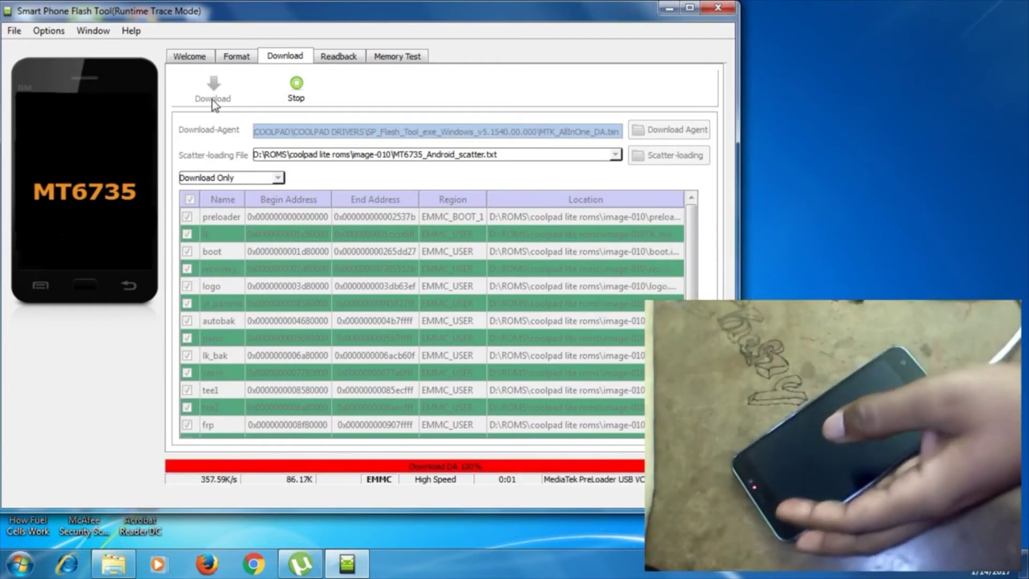
{"action": "mouse_move", "coordinate": [462, 17]}
{"action": "left_mouse_down"}
{"action": "mouse_move", "coordinate": [420, 12]}
{"action": "mouse_move", "coordinate": [452, 20]}
{"action": "left_mouse_up"}
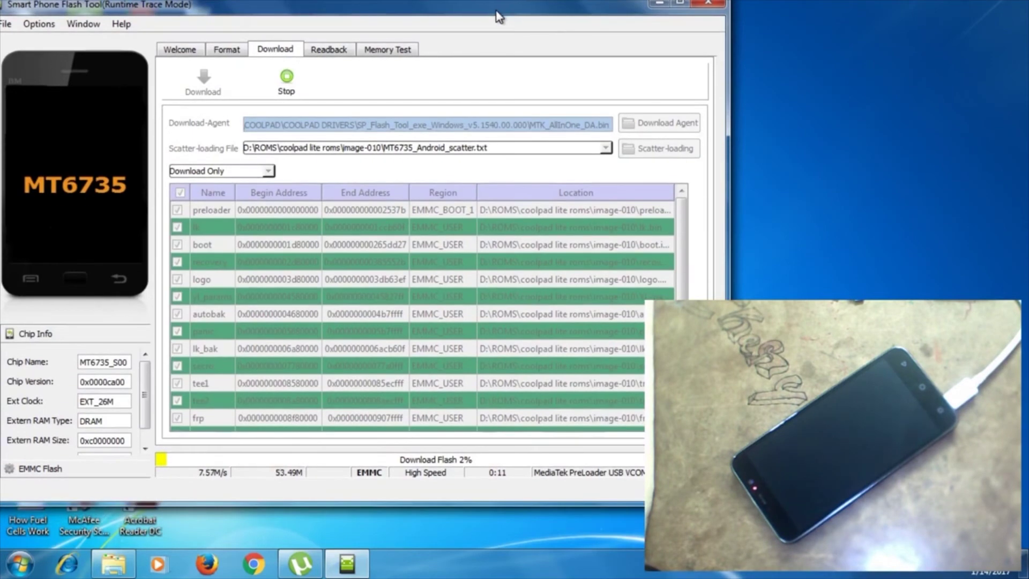
{"action": "mouse_move", "coordinate": [496, 25]}
{"action": "left_mouse_down"}
{"action": "mouse_move", "coordinate": [481, 17]}
{"action": "mouse_move", "coordinate": [515, 18]}
{"action": "mouse_move", "coordinate": [502, 30]}
{"action": "left_mouse_up"}
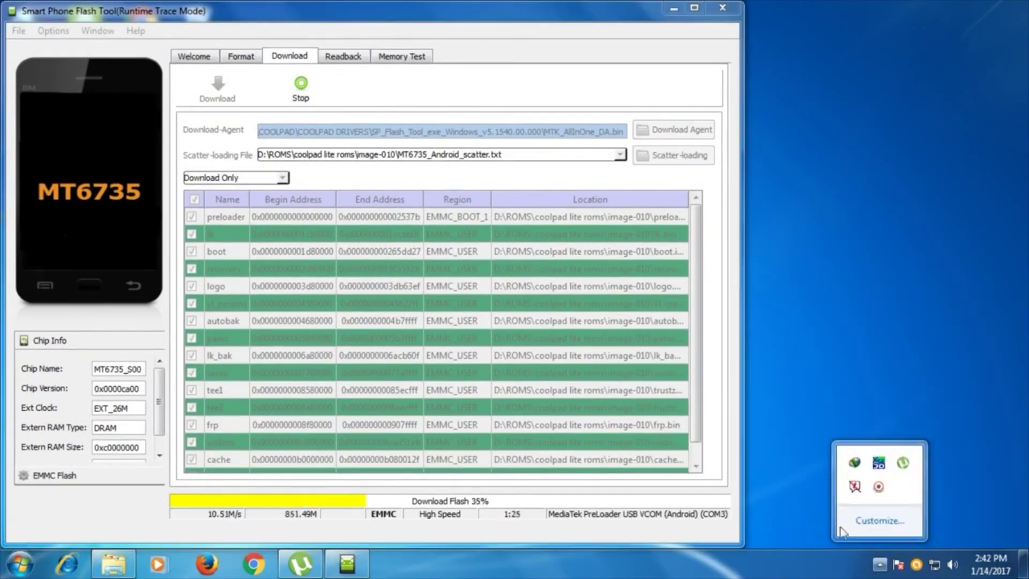
{"action": "left_click", "coordinate": [918, 338]}
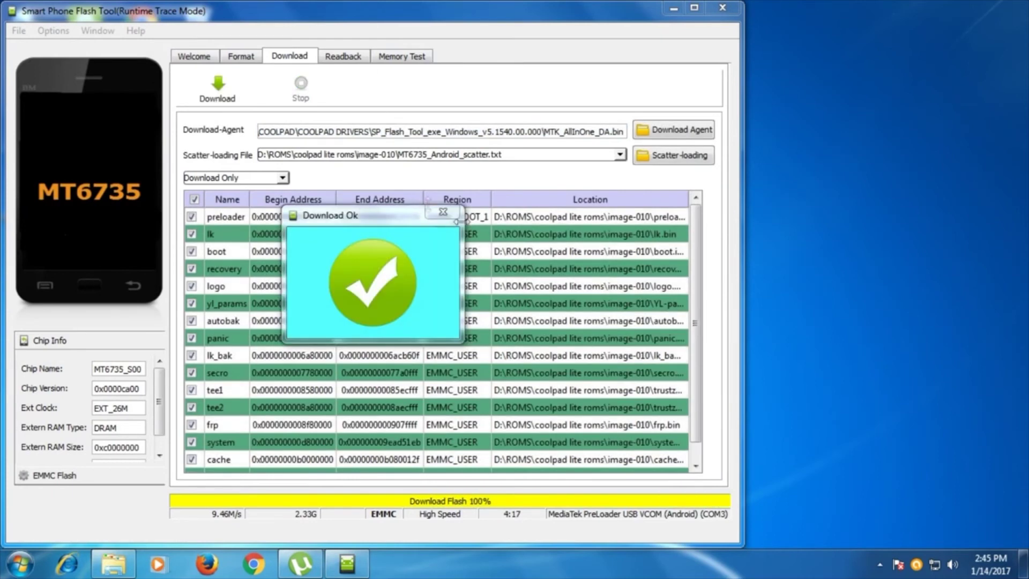
{"action": "left_click", "coordinate": [453, 214]}
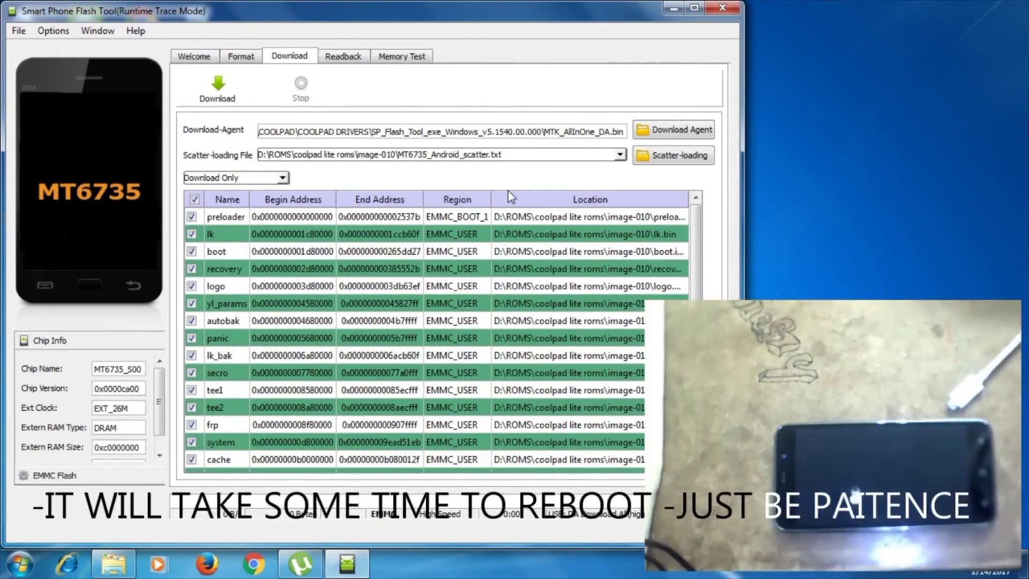
- Minimize the flash tool to show the desktop
{"action": "right_click", "coordinate": [812, 171]}
{"action": "key", "text": "Escape"}
{"action": "key", "text": "super+d"}
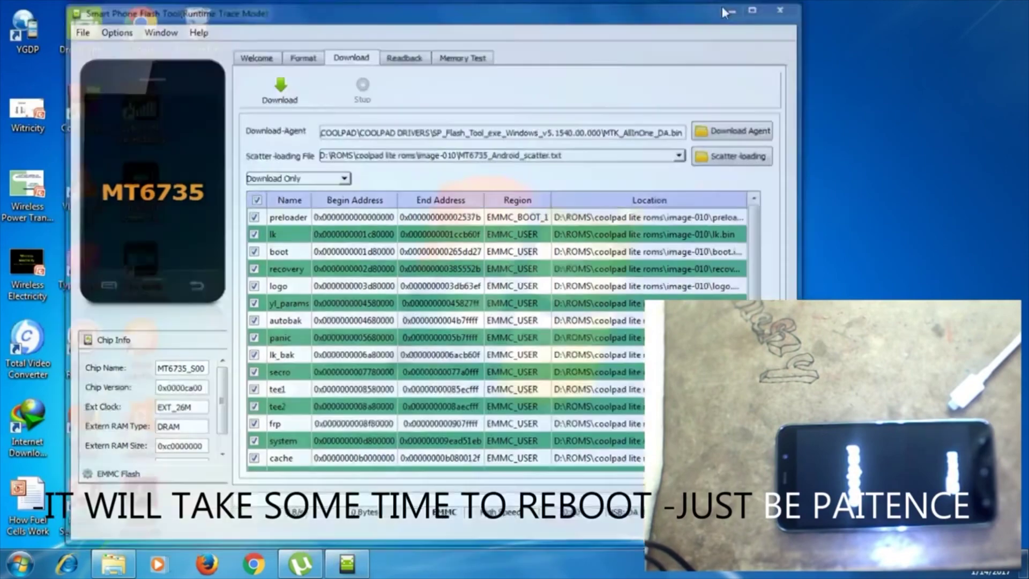